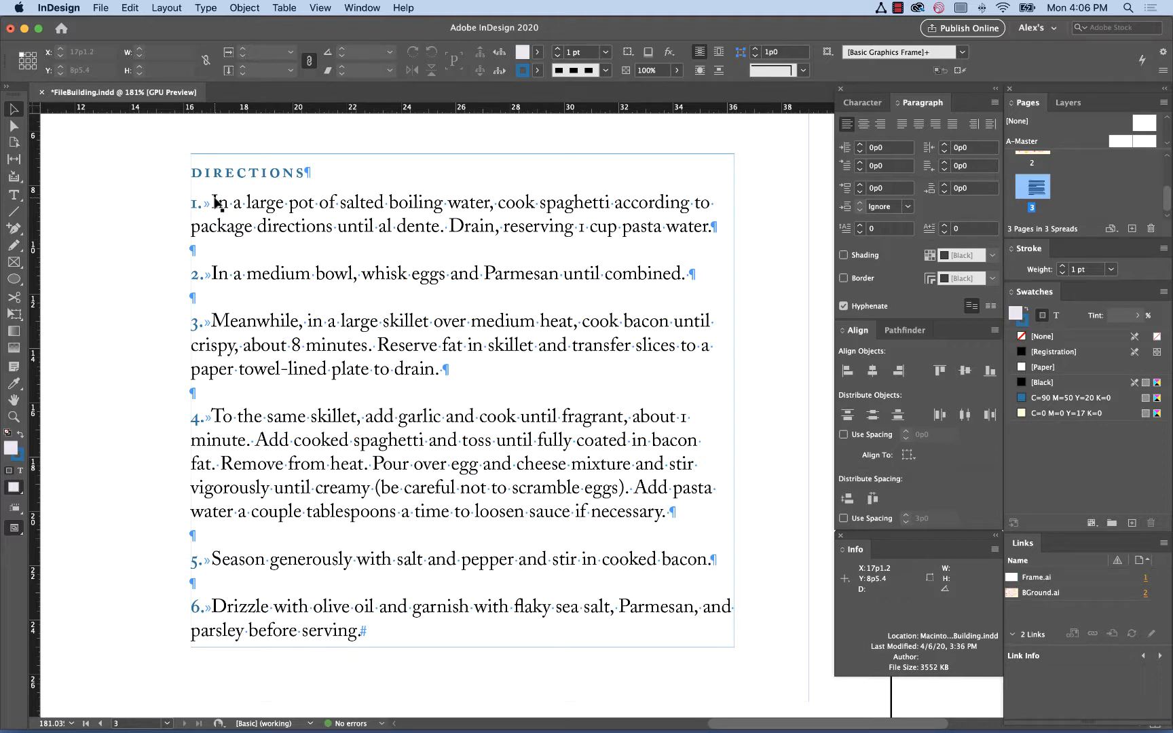
Zoom into the directions text and switch between preview and normal view modes
key(z)
drag(138, 149, 470, 496)
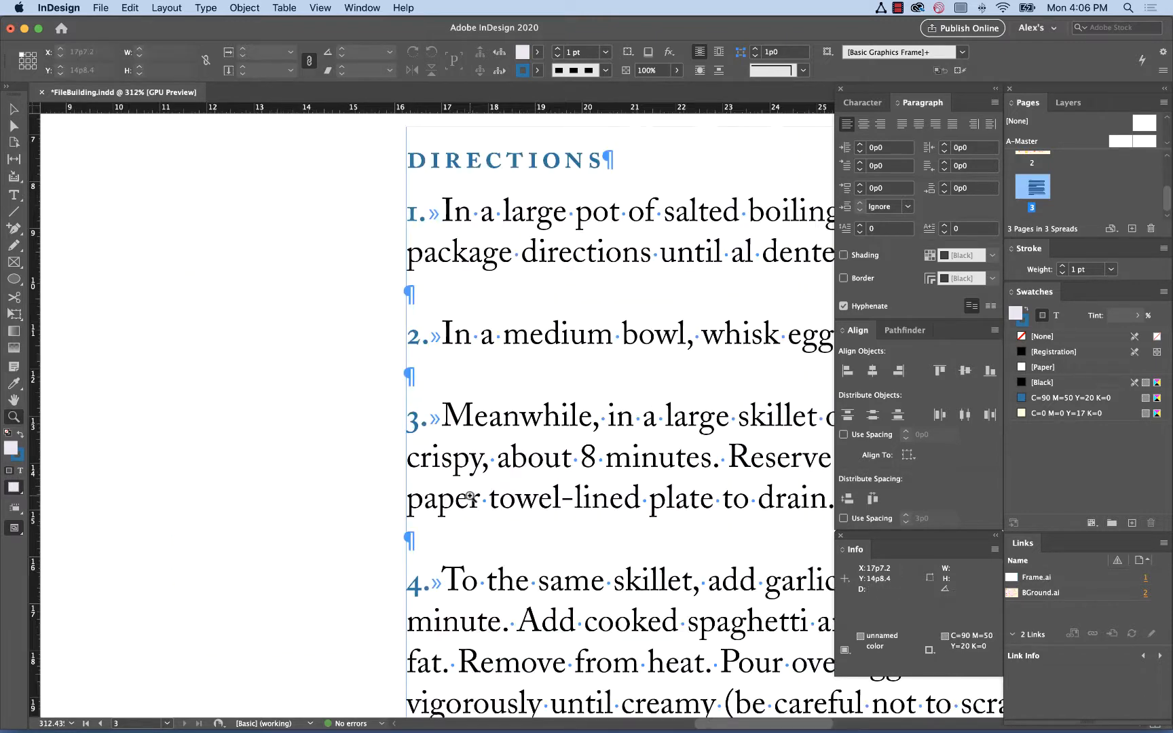
scroll(470, 496, right, 5)
key(w)
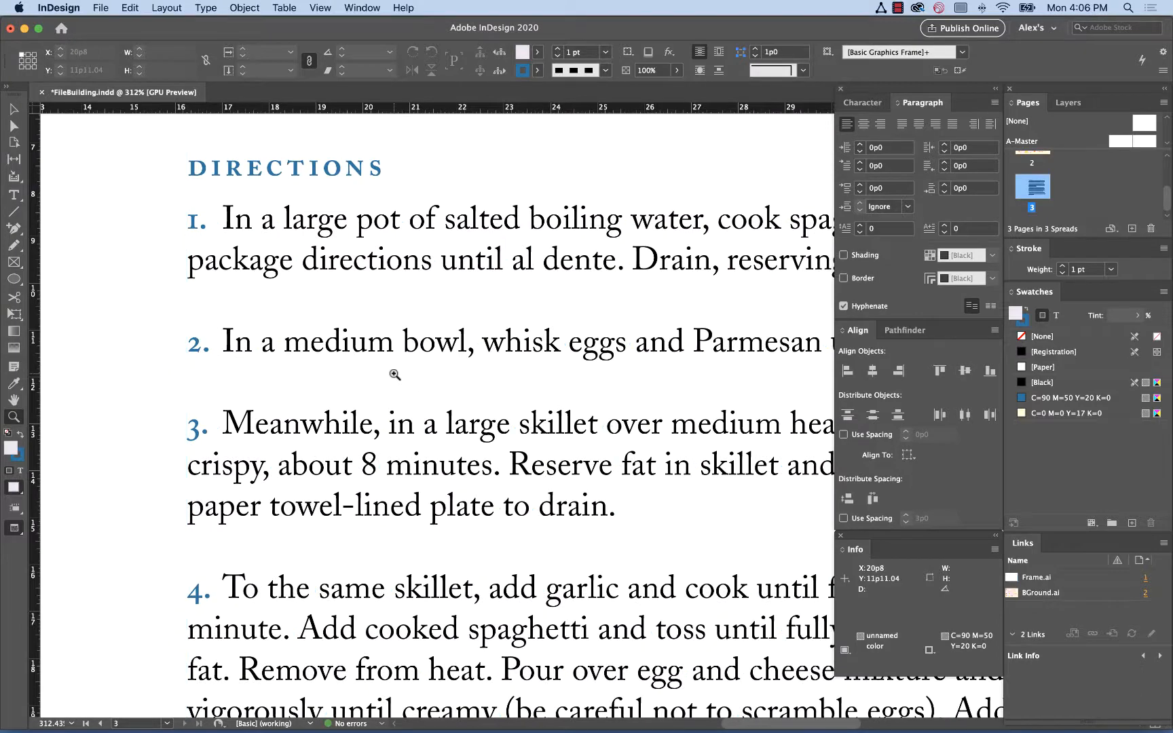
key(w)
key(w)
key(w)
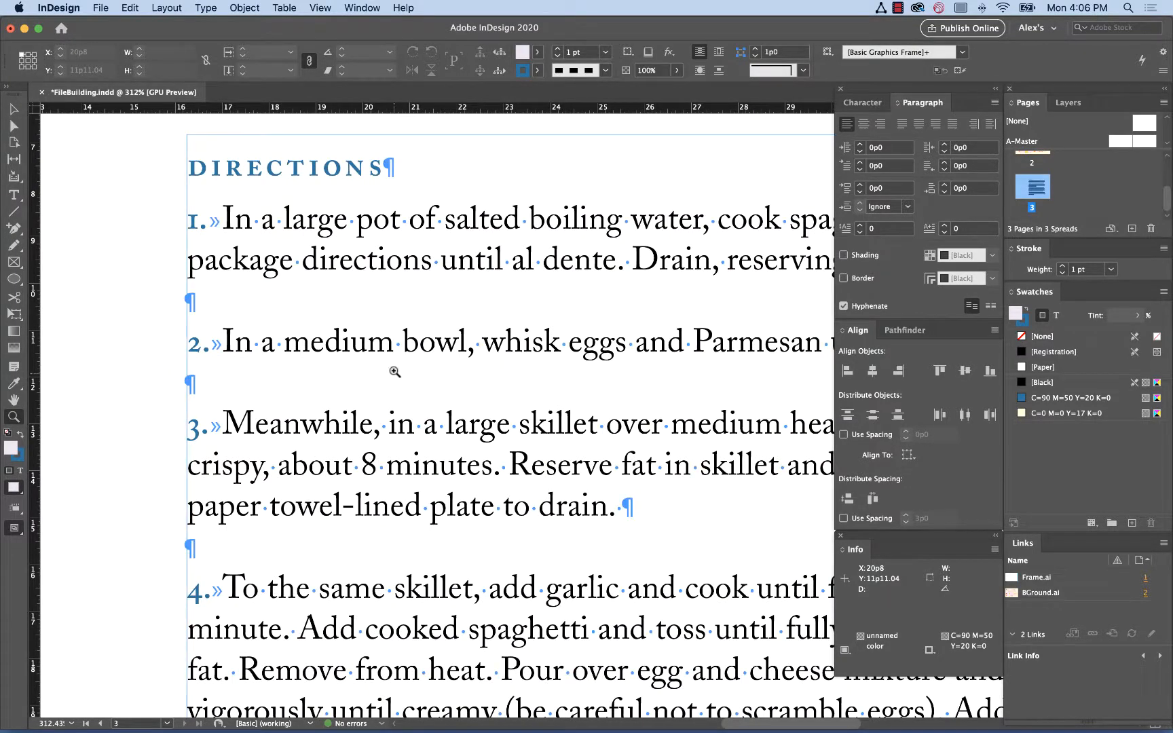
Hide and then show hidden characters in the directions text
key(t)
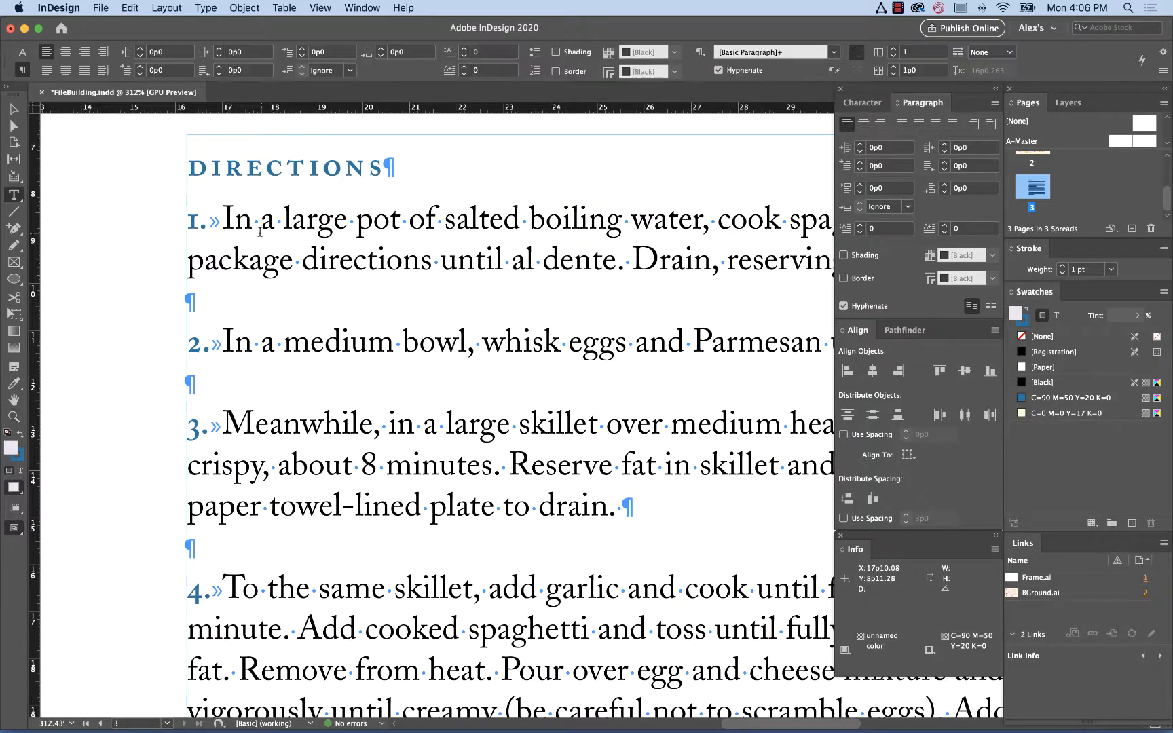
click(214, 8)
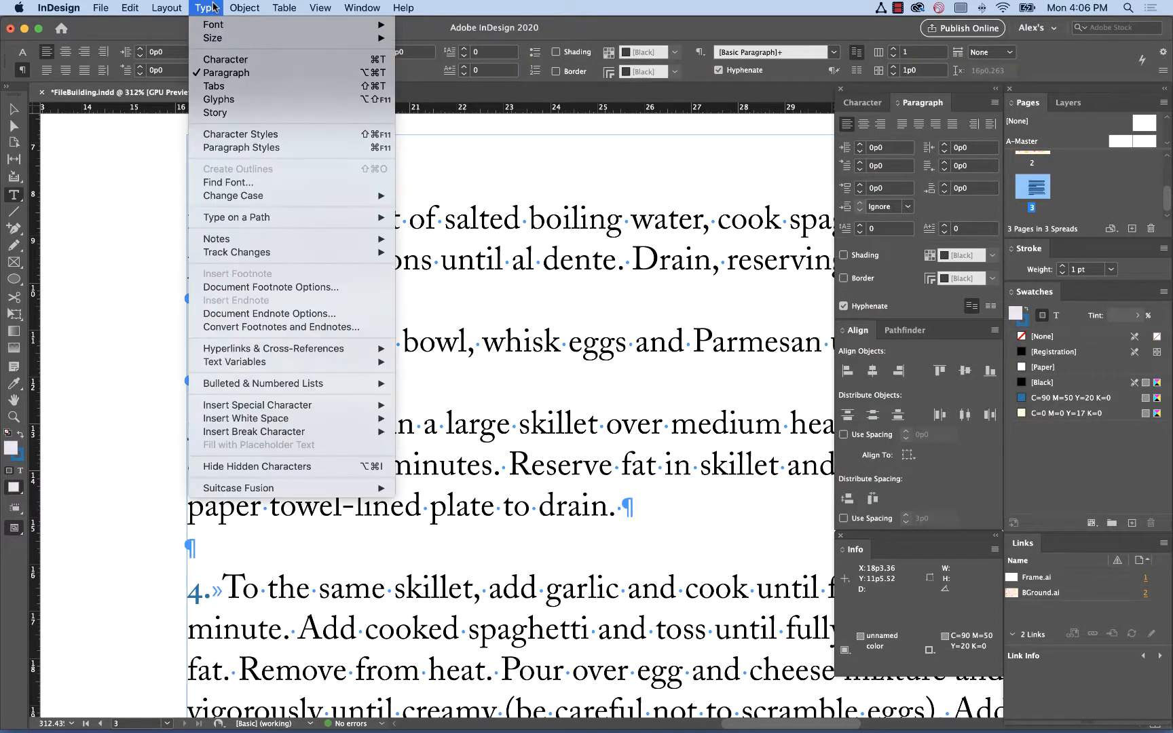
click(214, 8)
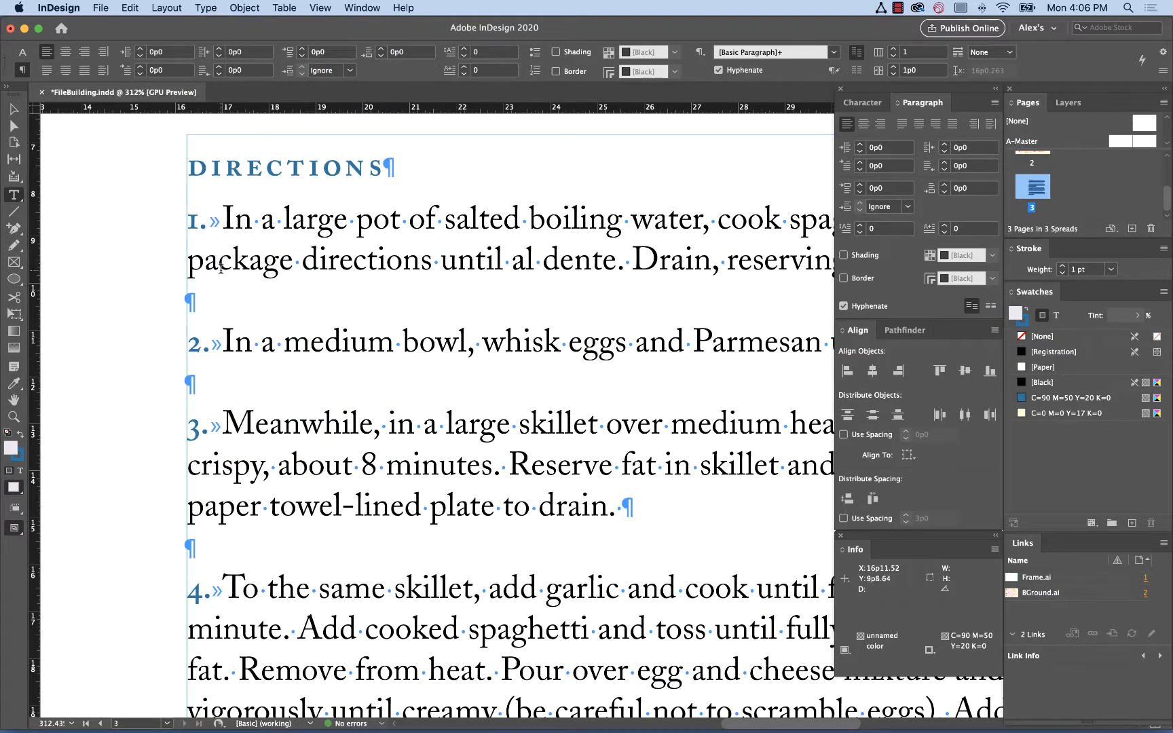
click(215, 7)
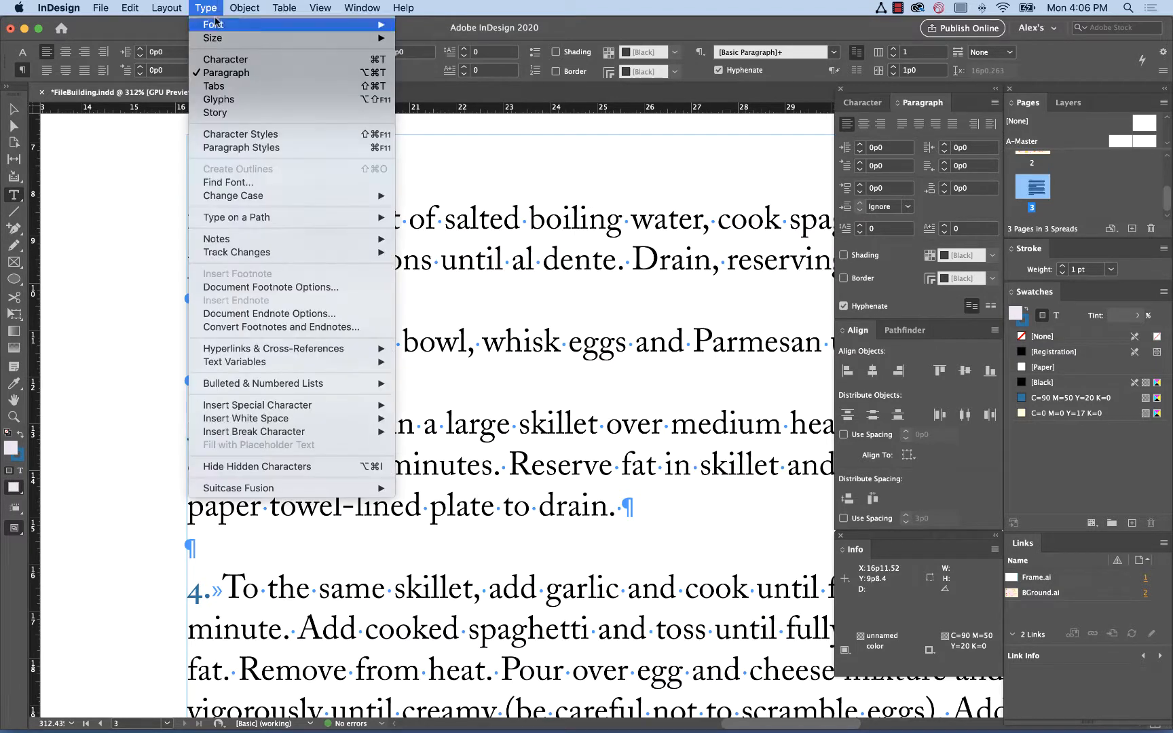
click(303, 468)
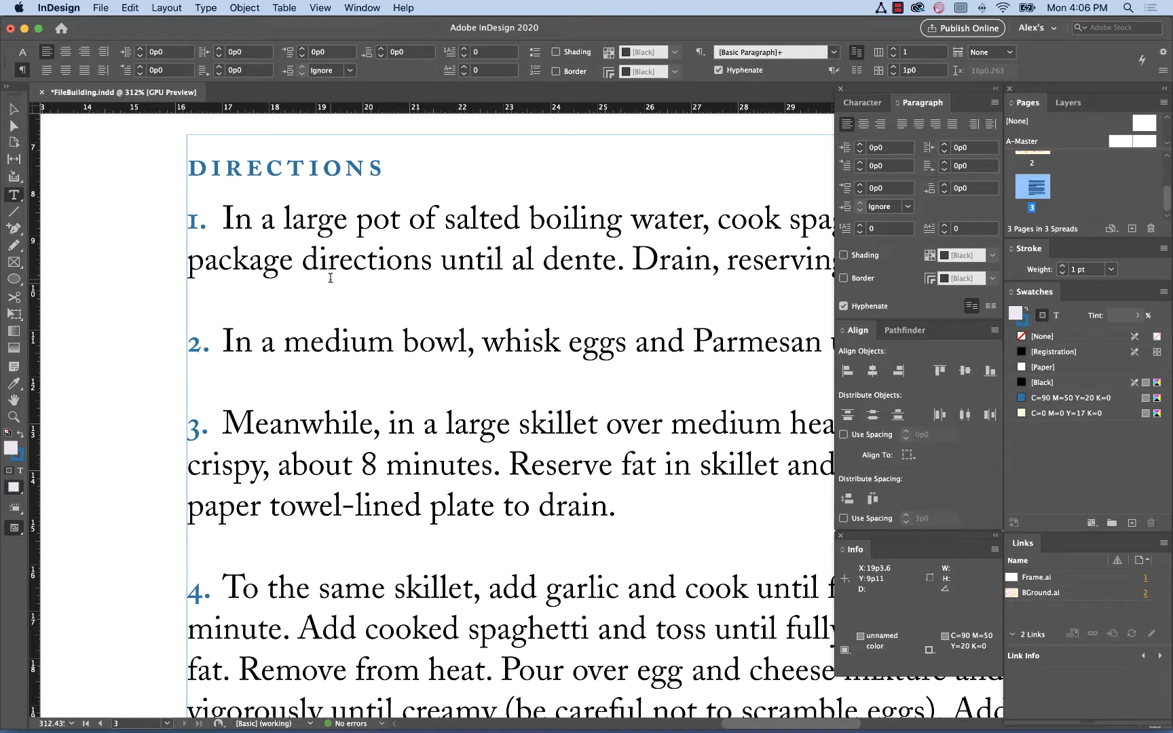
click(207, 8)
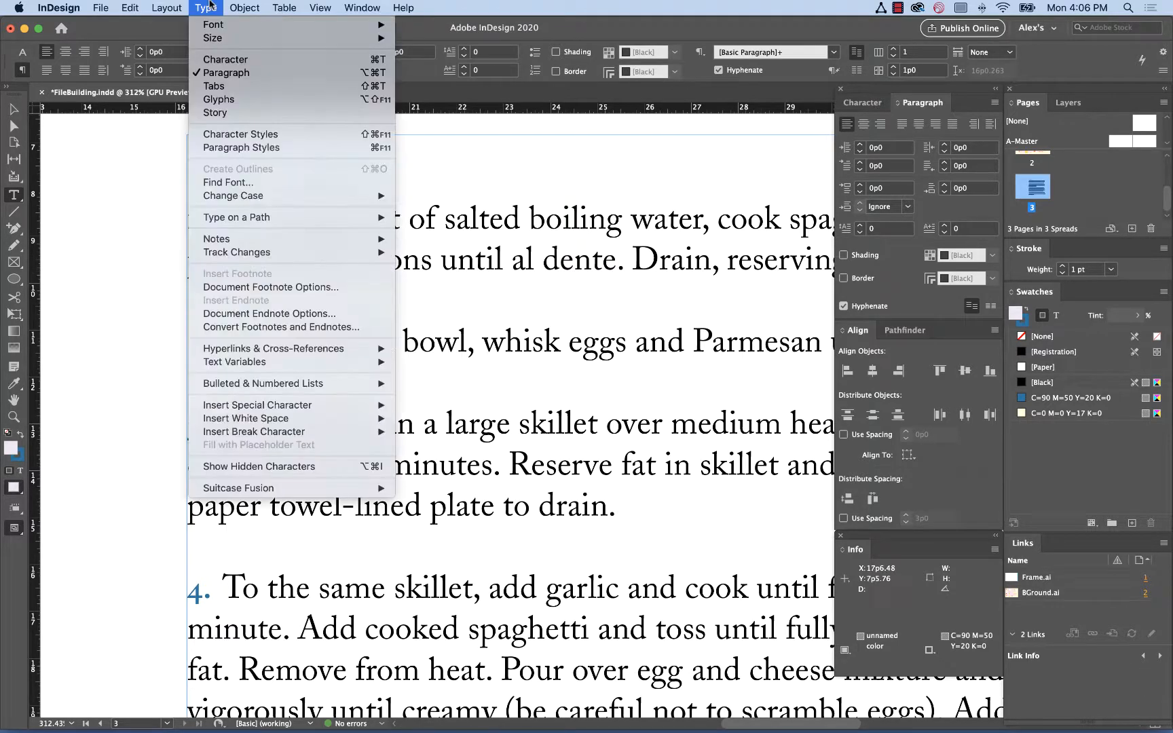
click(289, 466)
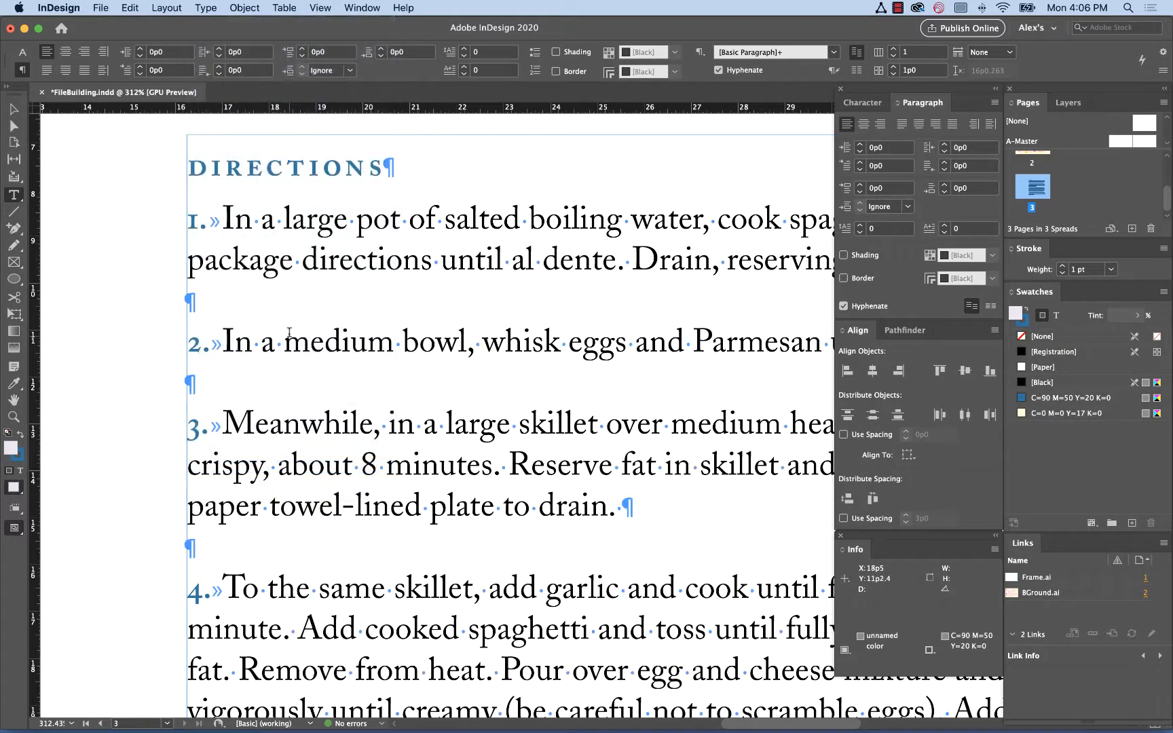
Inspect the spacing character between the first step number and its text, with hidden characters shown
click(225, 226)
key(shift+Left)
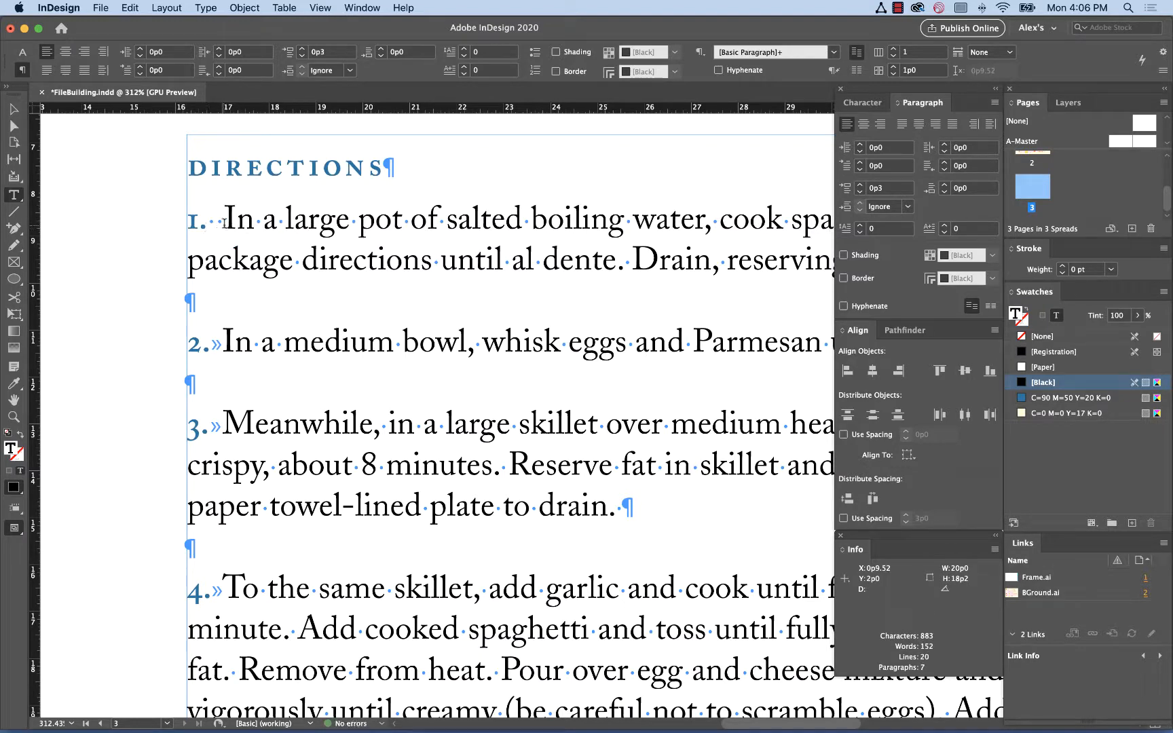
click(13, 110)
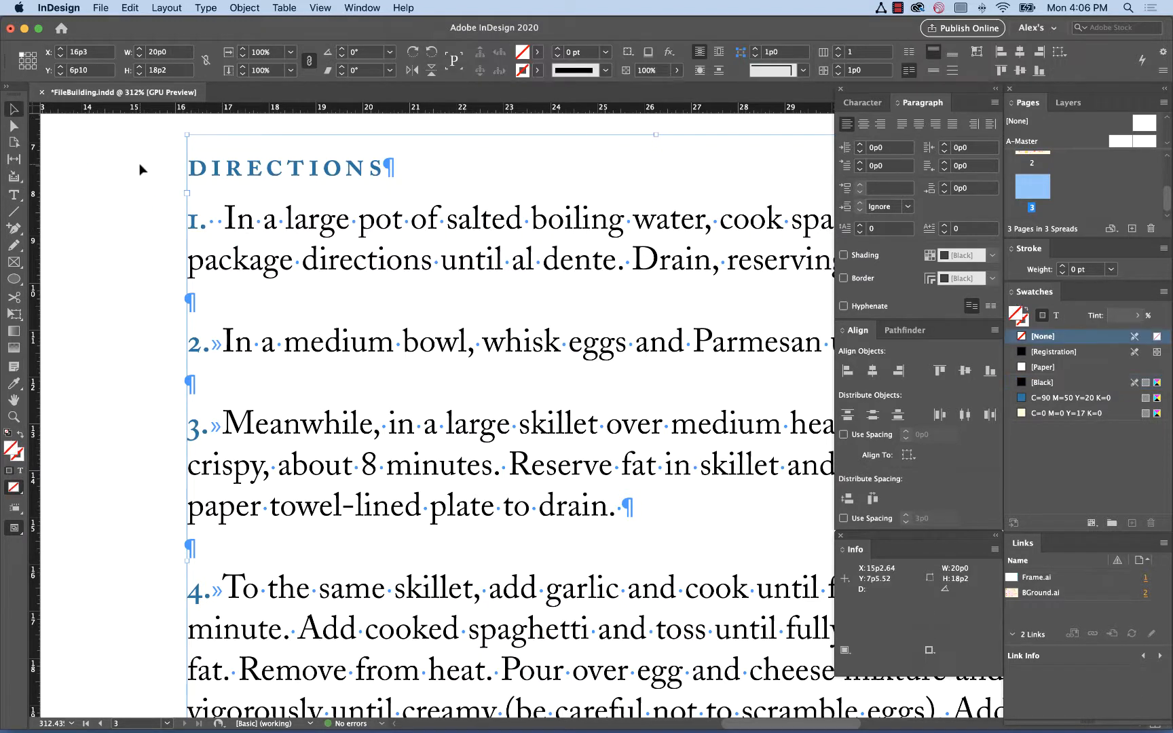
click(139, 168)
key(w)
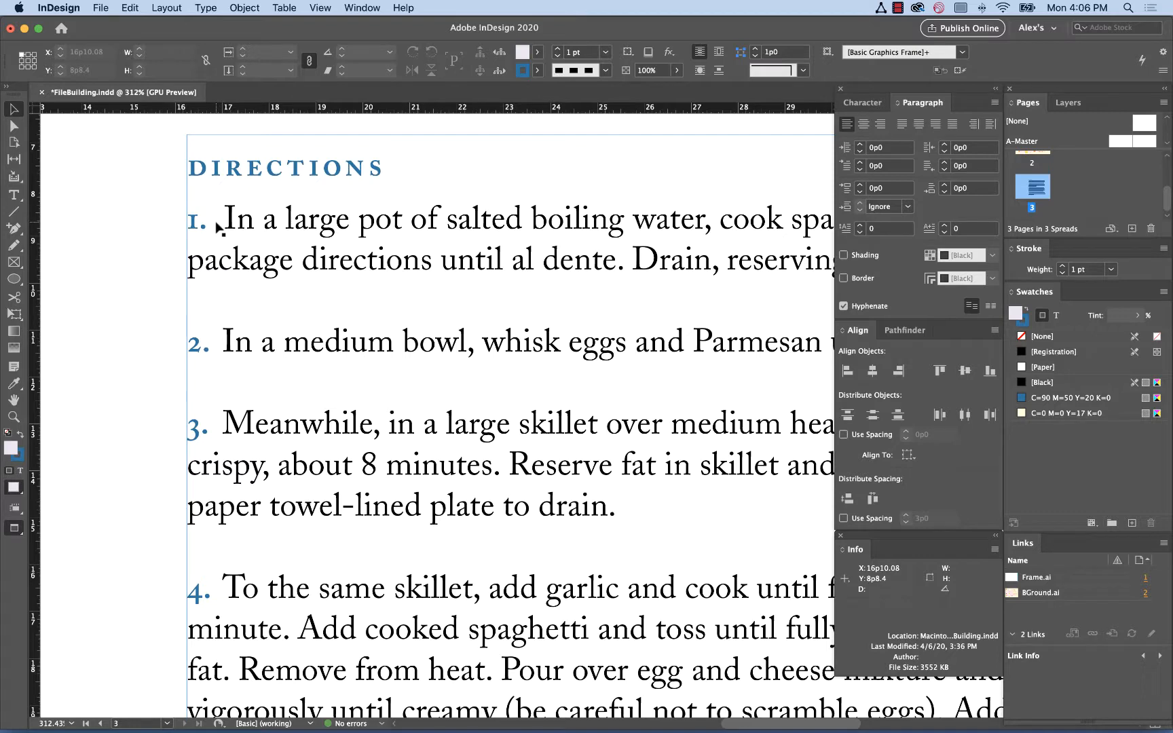
key(super+alt+i)
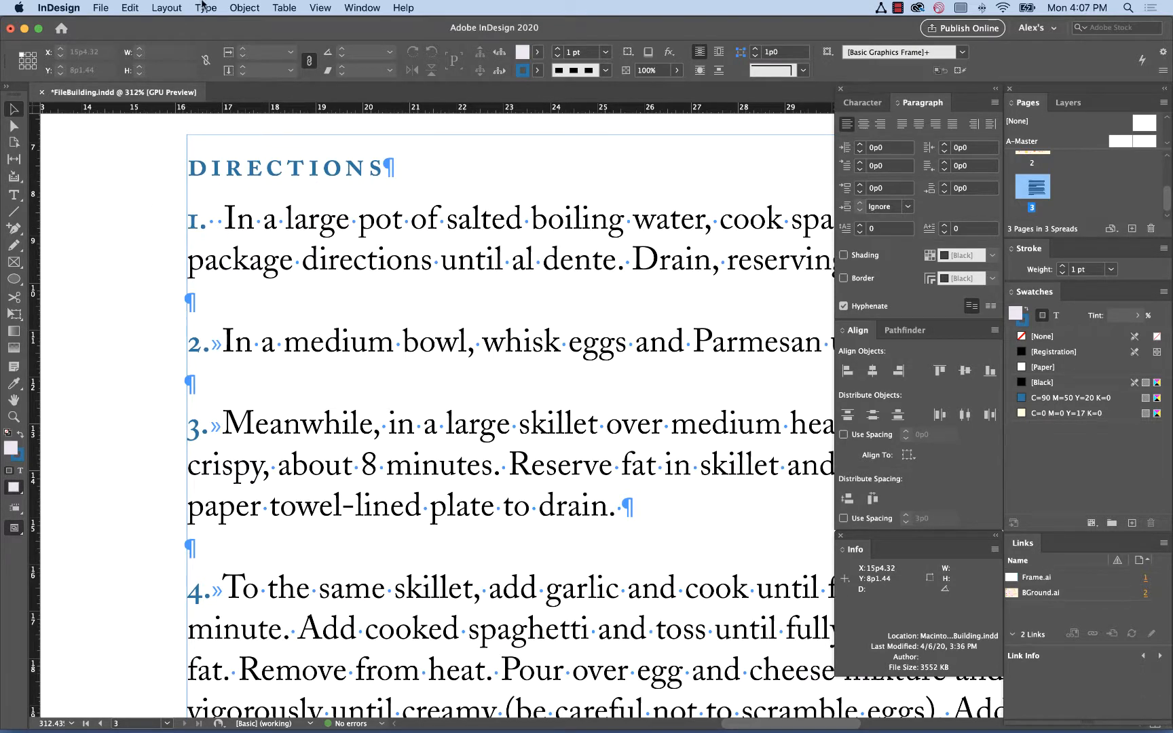
click(206, 7)
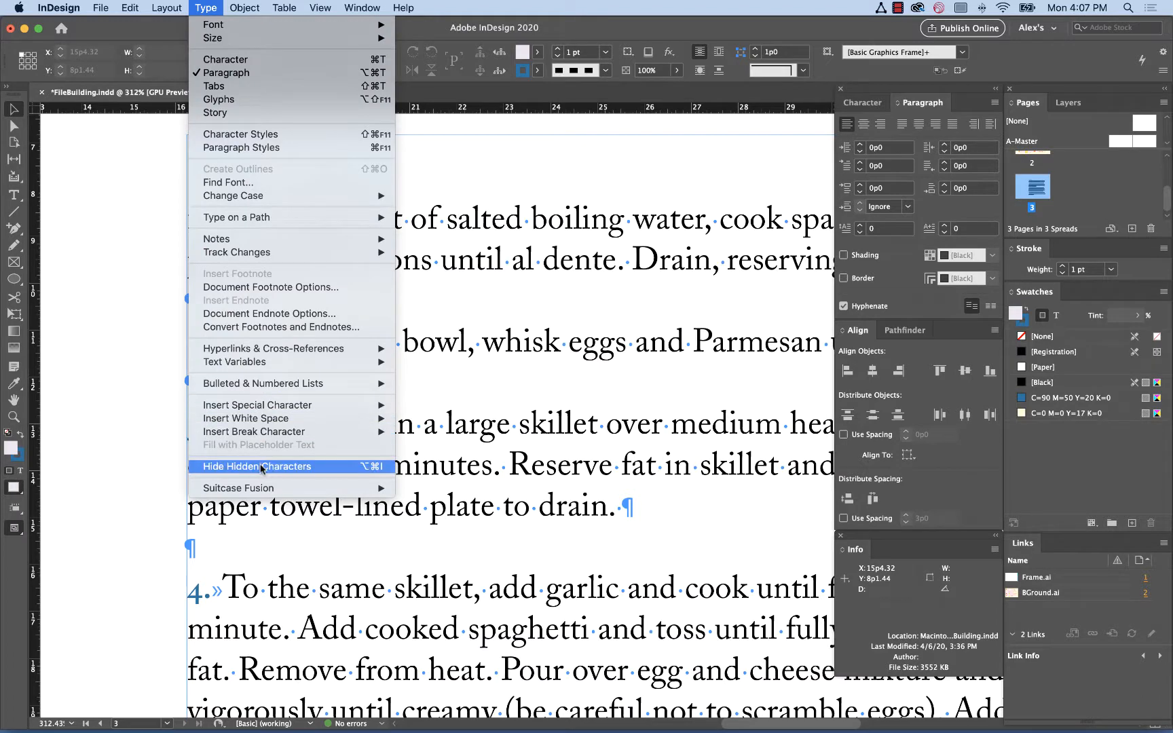
click(116, 308)
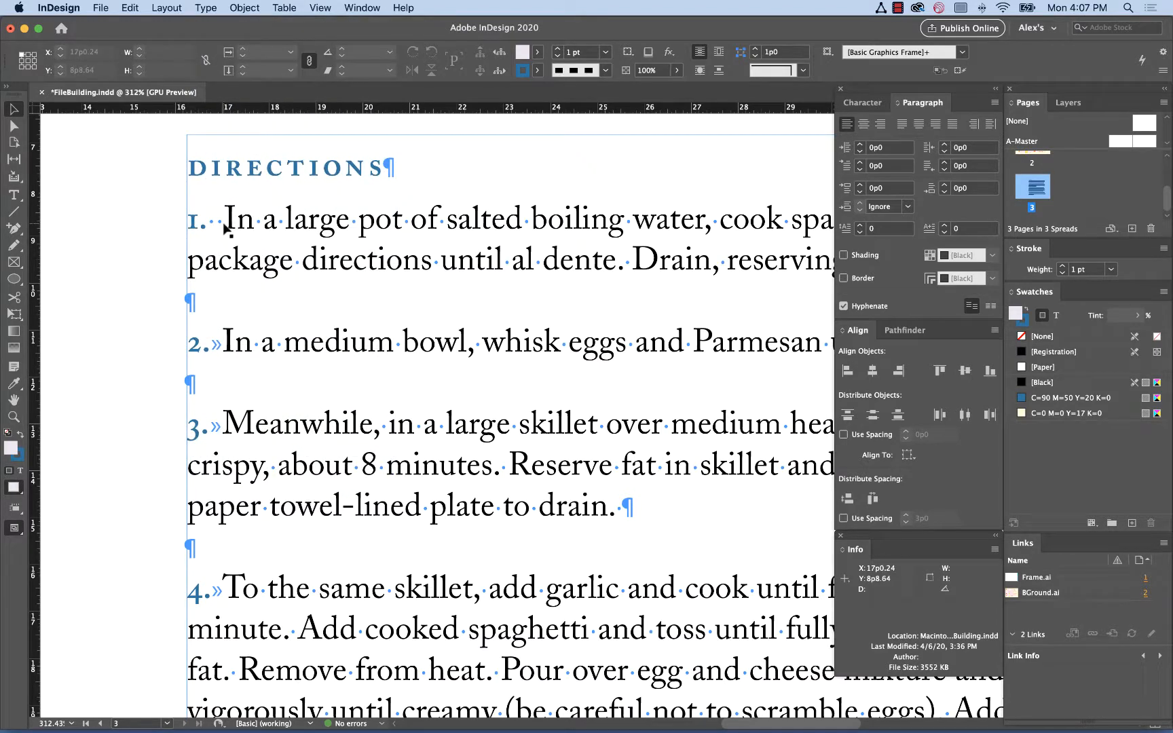
Replace the spacing after the first step's number with a single tab character, then deselect
double_click(224, 225)
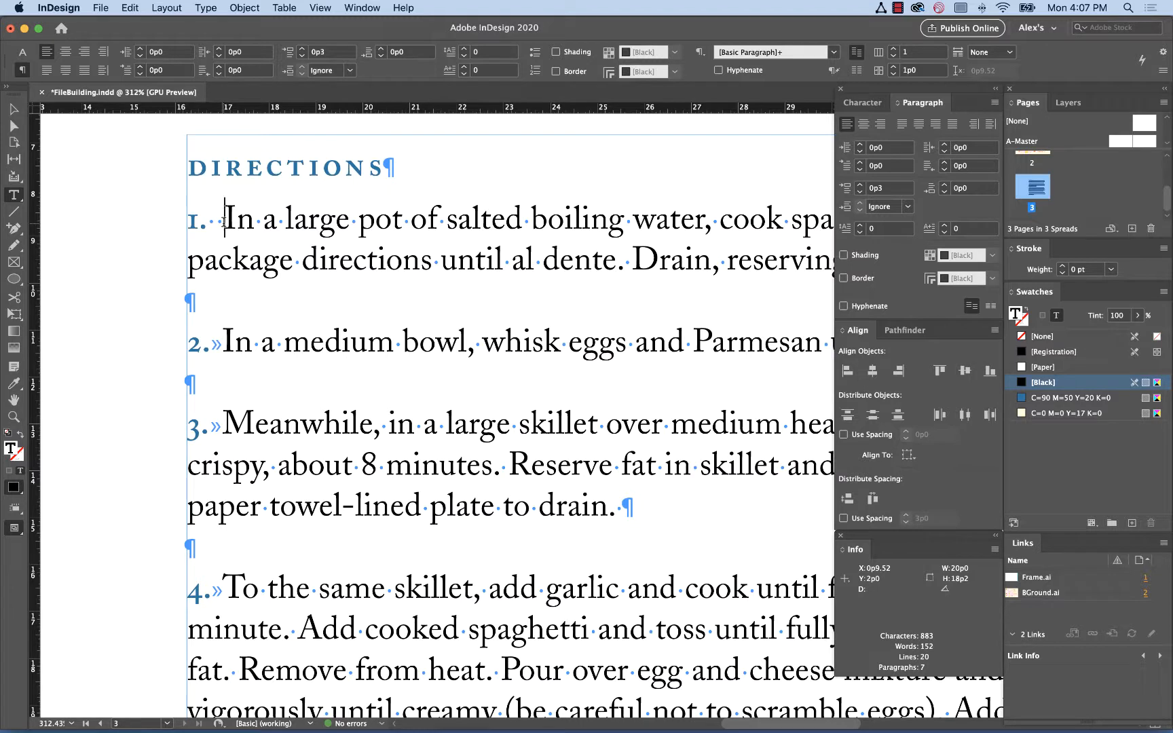
key(BackSpace)
key(BackSpace)
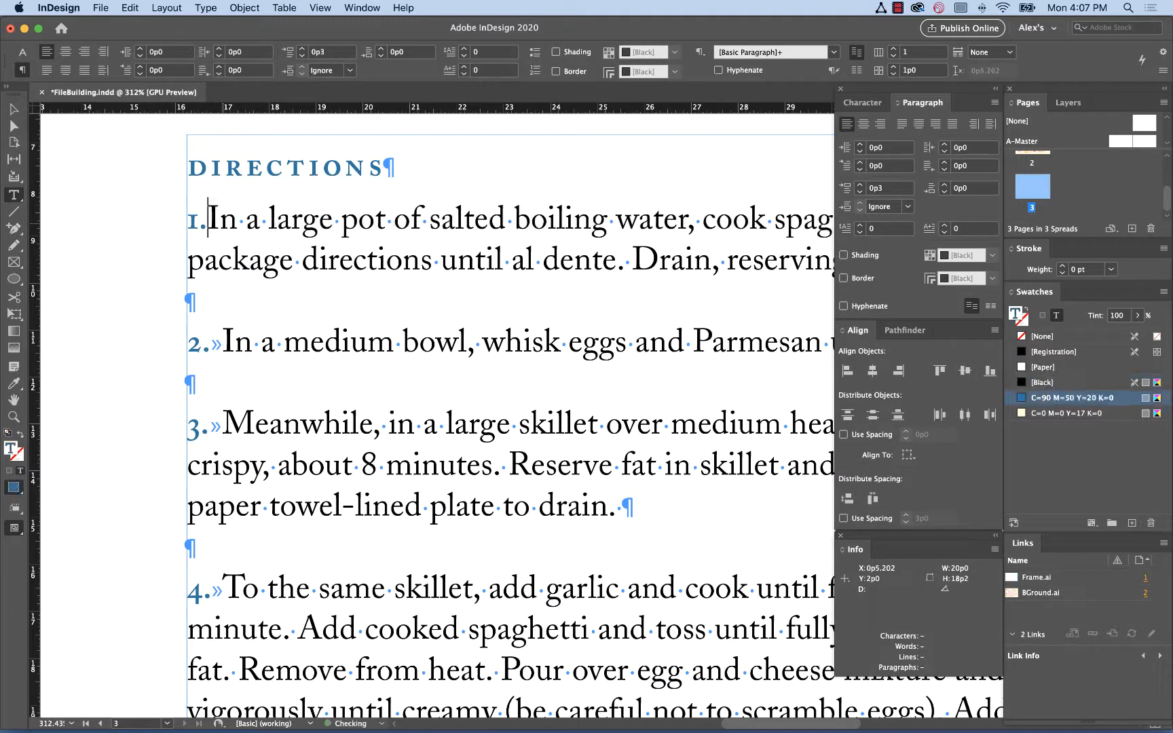
key(Tab)
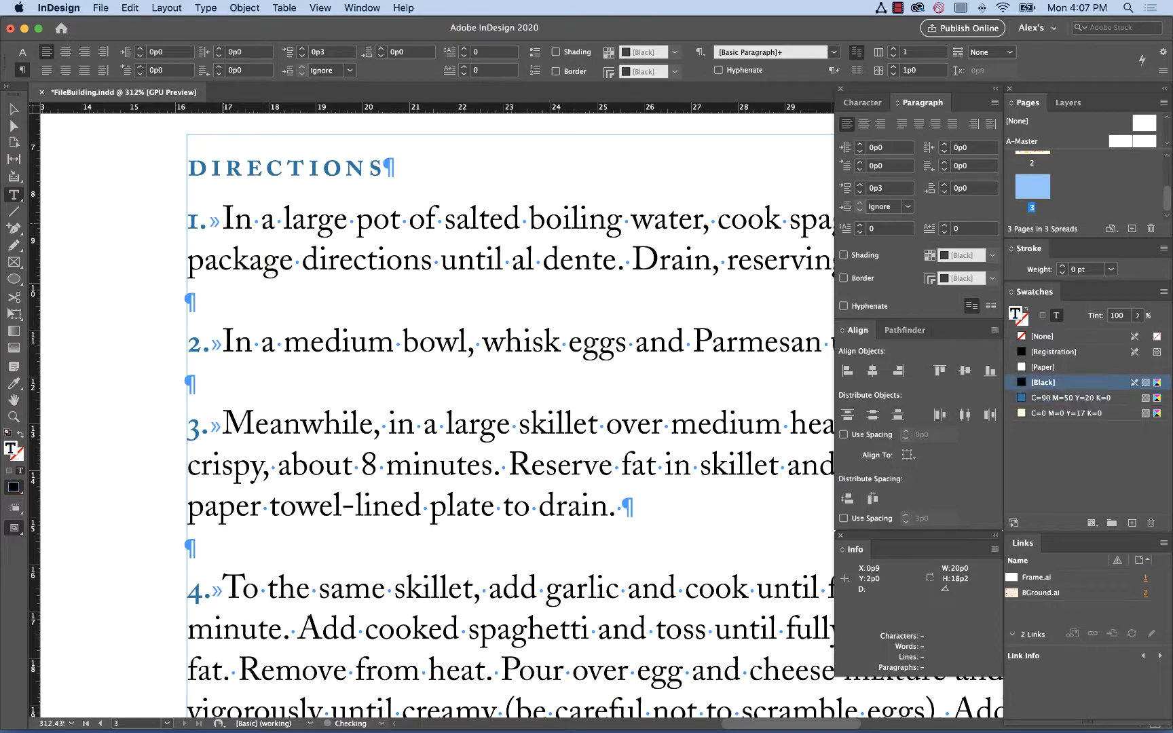
click(14, 109)
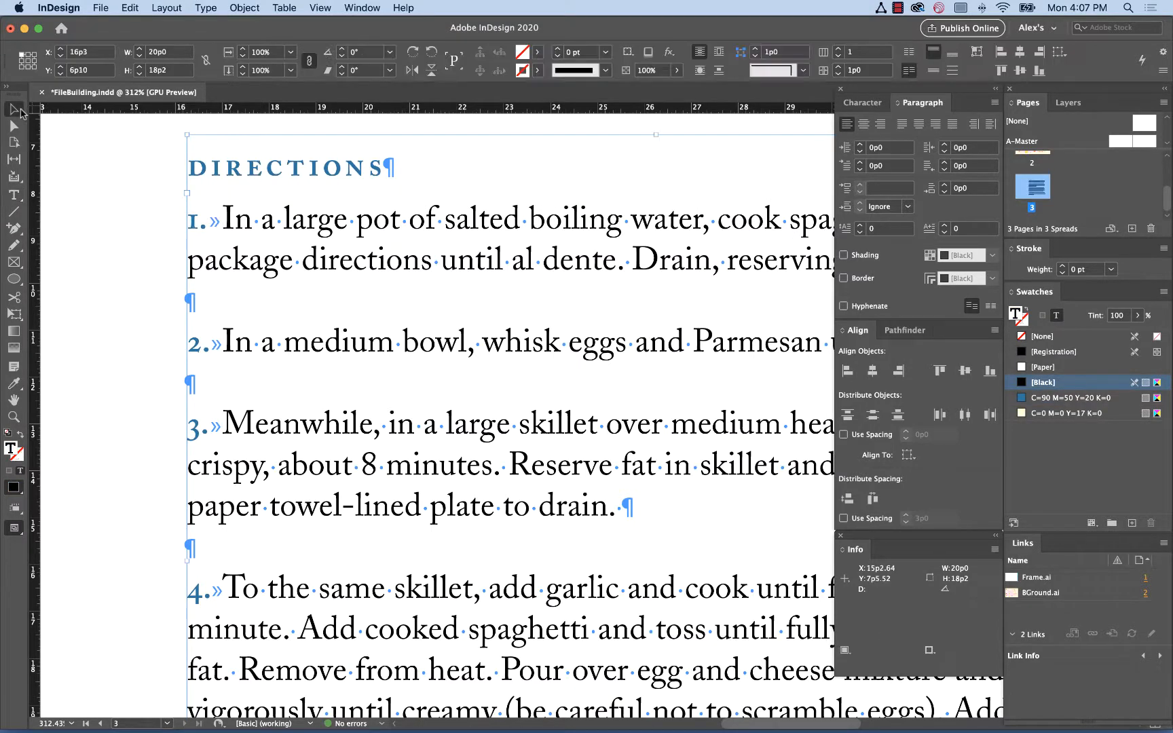
click(93, 228)
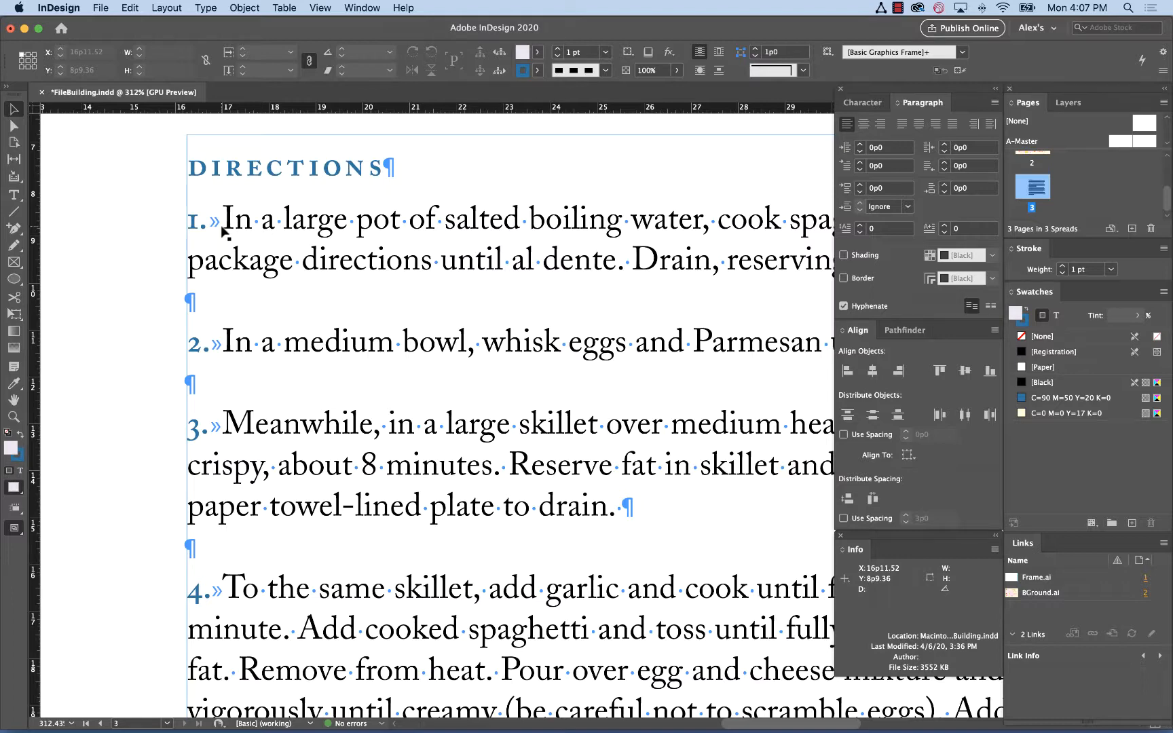
Zoom to the directions frame, select all its text and open the Tabs panel
key(super+0)
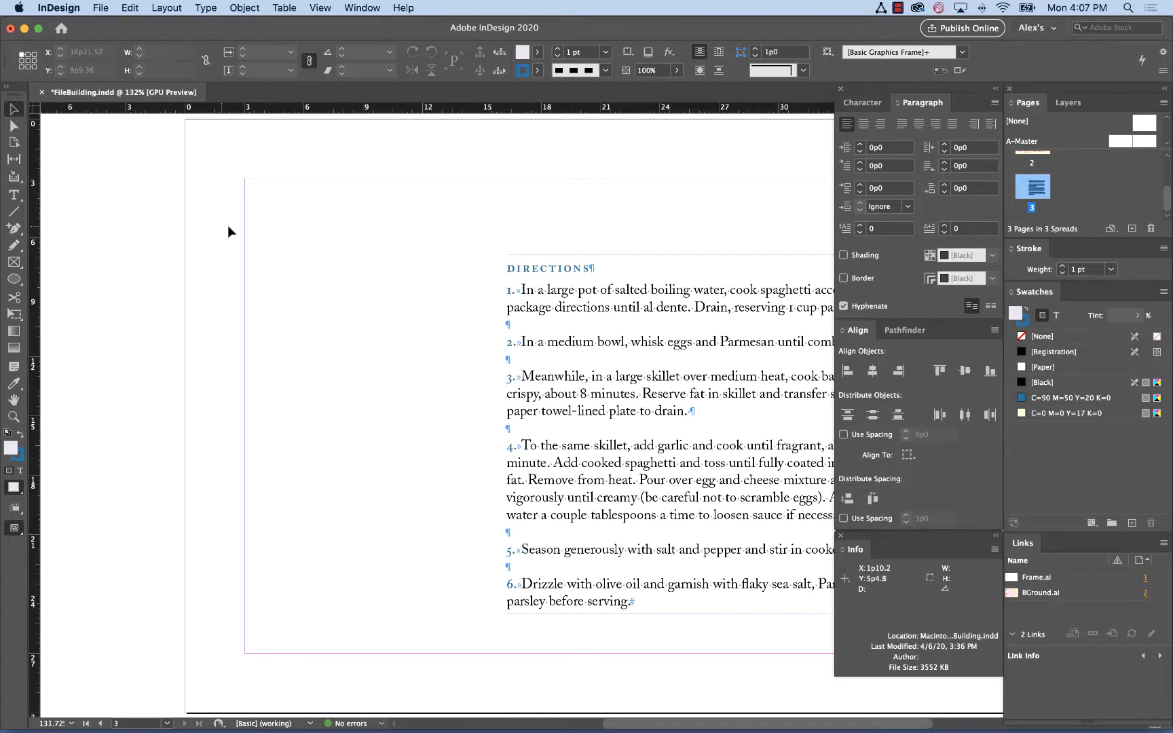
drag(445, 293, 231, 267)
key(z)
drag(245, 203, 684, 639)
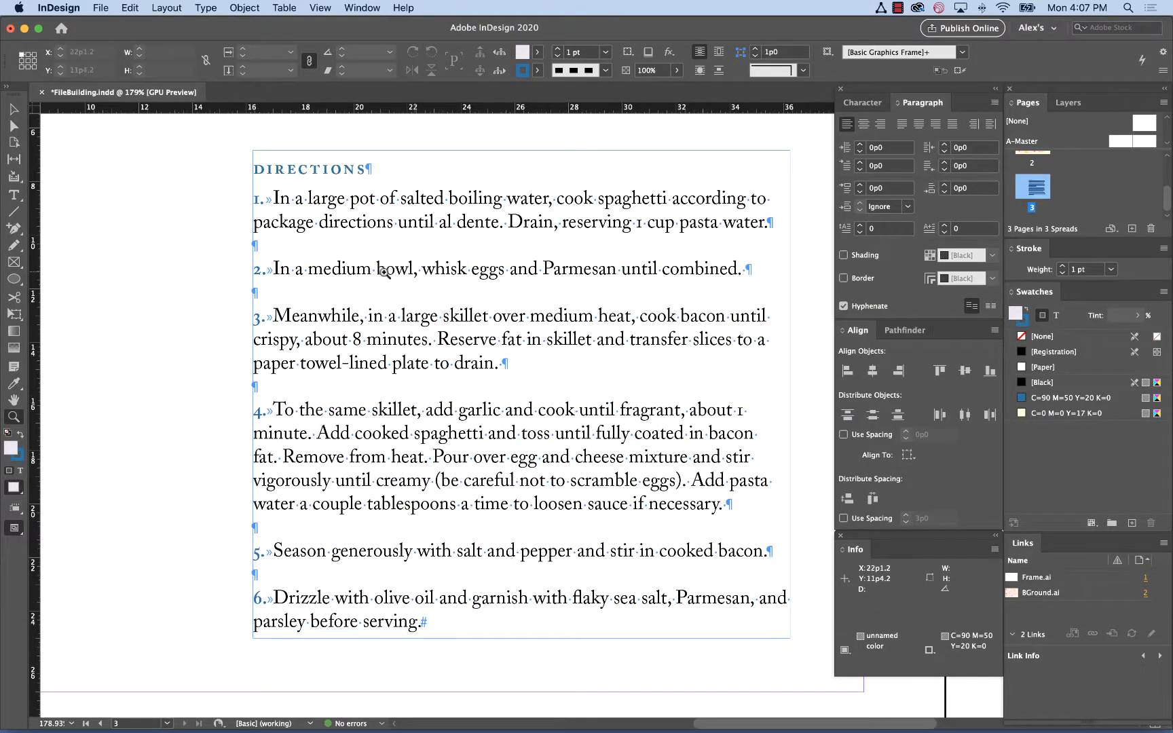
click(14, 195)
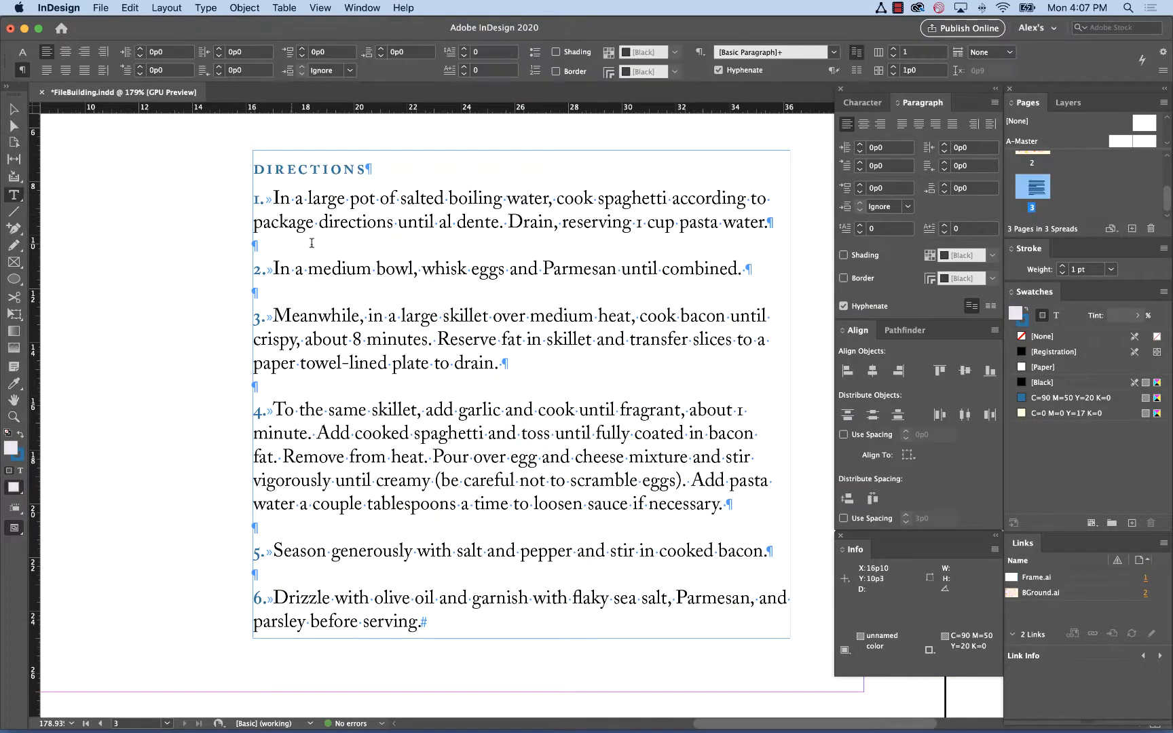
key(super+a)
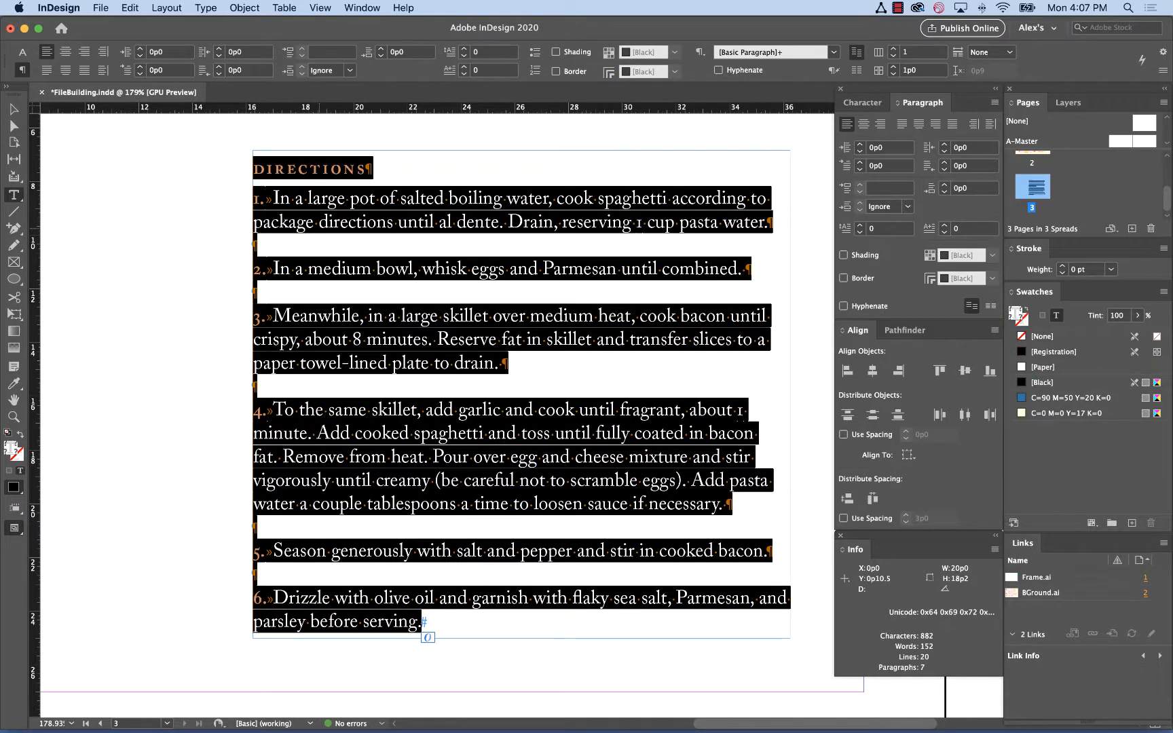
click(203, 7)
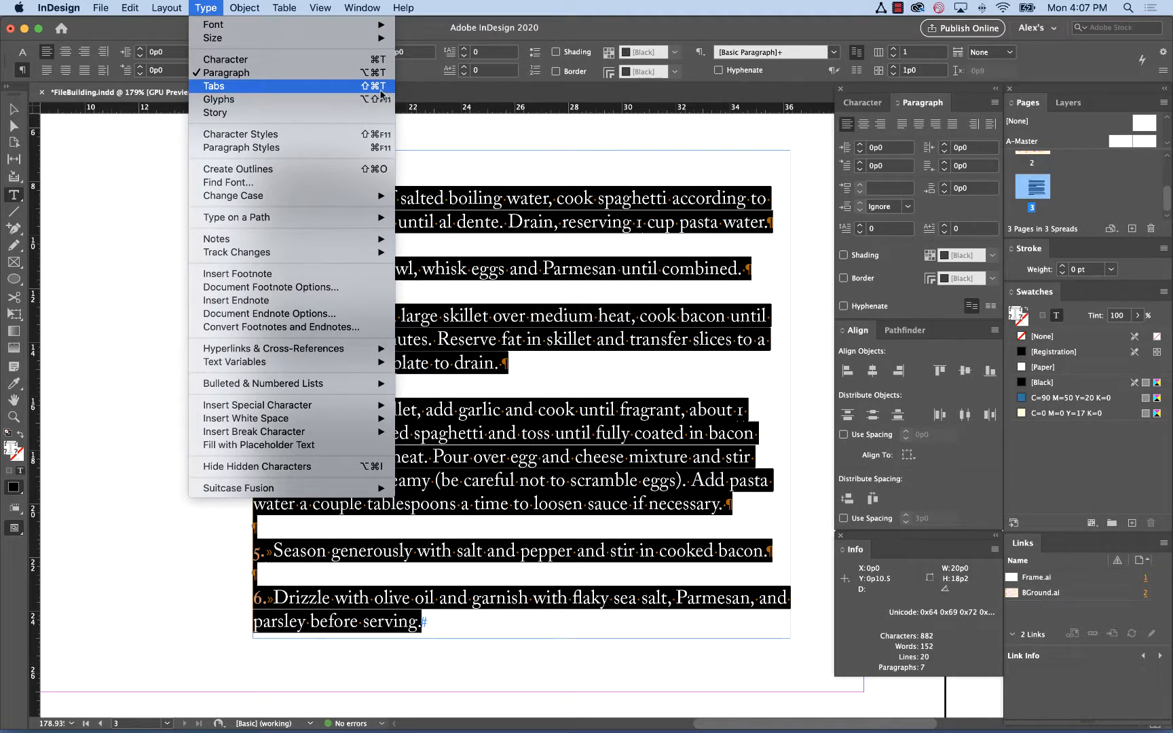
click(318, 87)
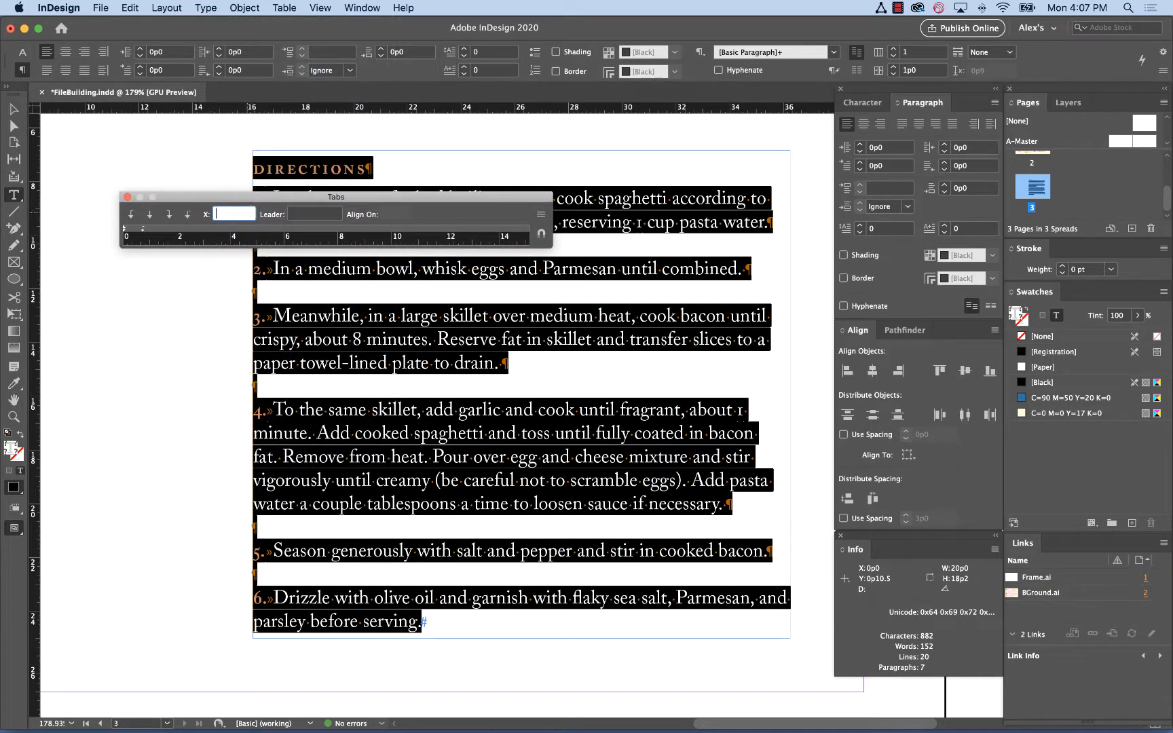
Add a tab stop at 5p5 on the Tabs ruler for the selected directions text
drag(206, 199, 298, 111)
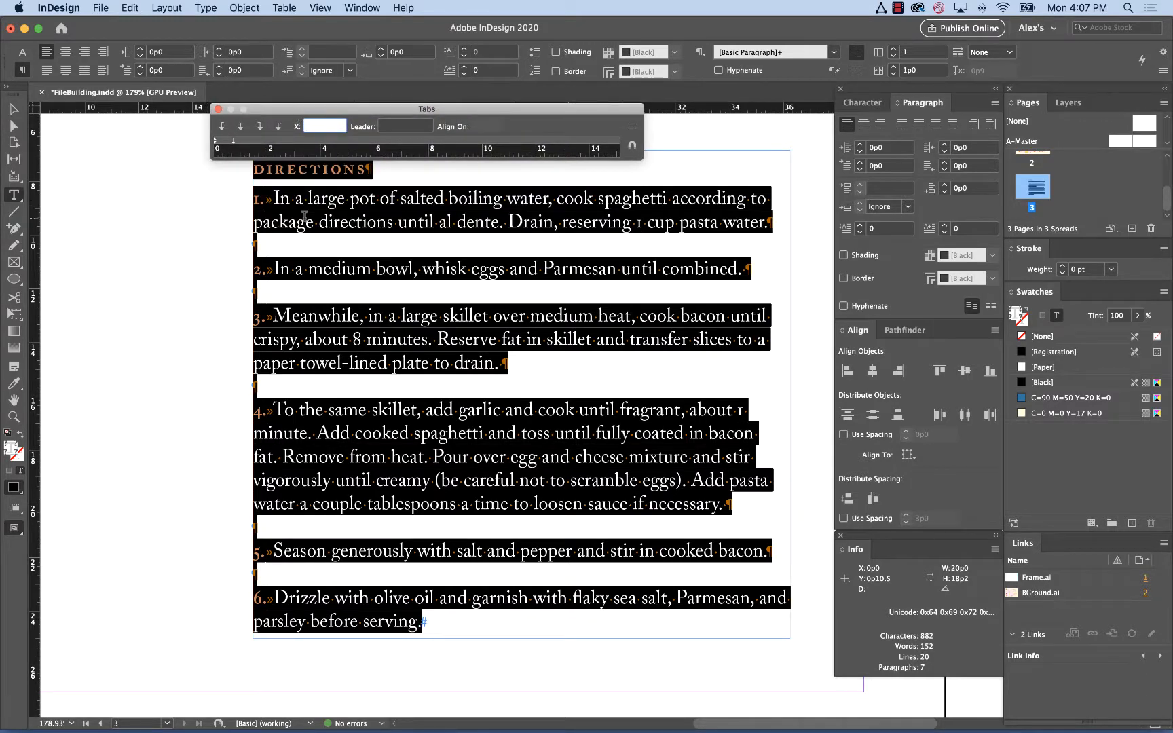
scroll(304, 217, up, 3)
scroll(304, 217, right, 2)
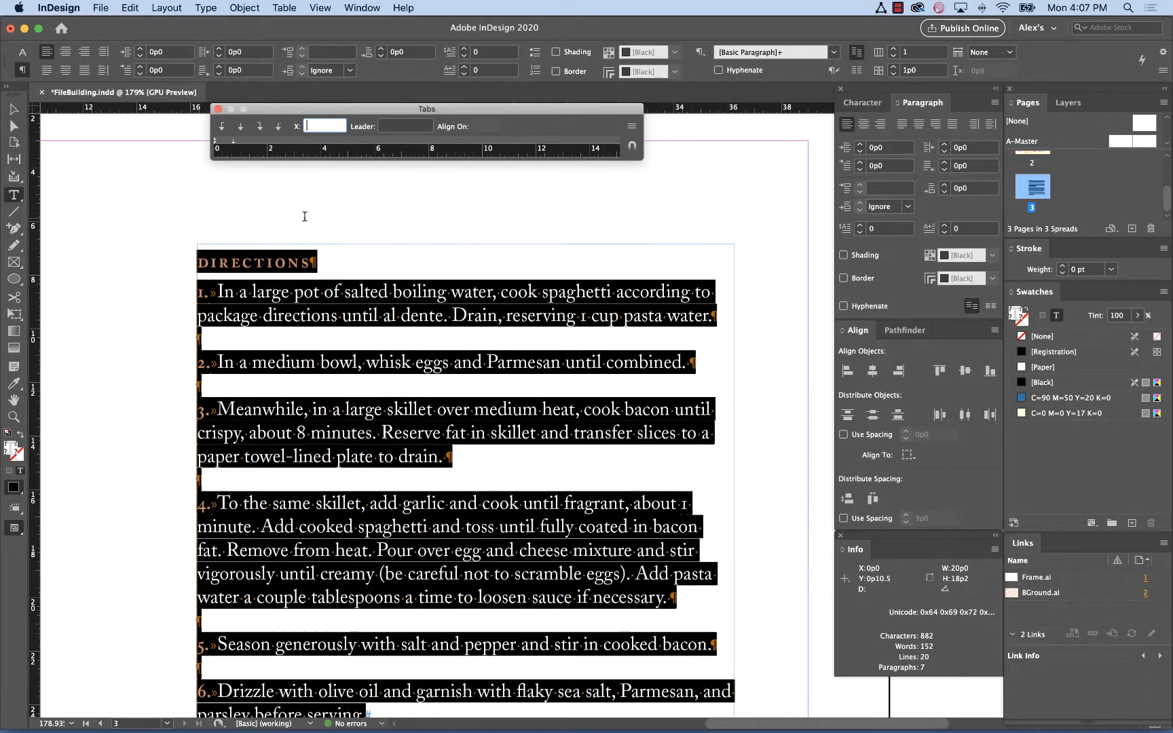
click(234, 141)
drag(235, 141, 358, 141)
key(super+a)
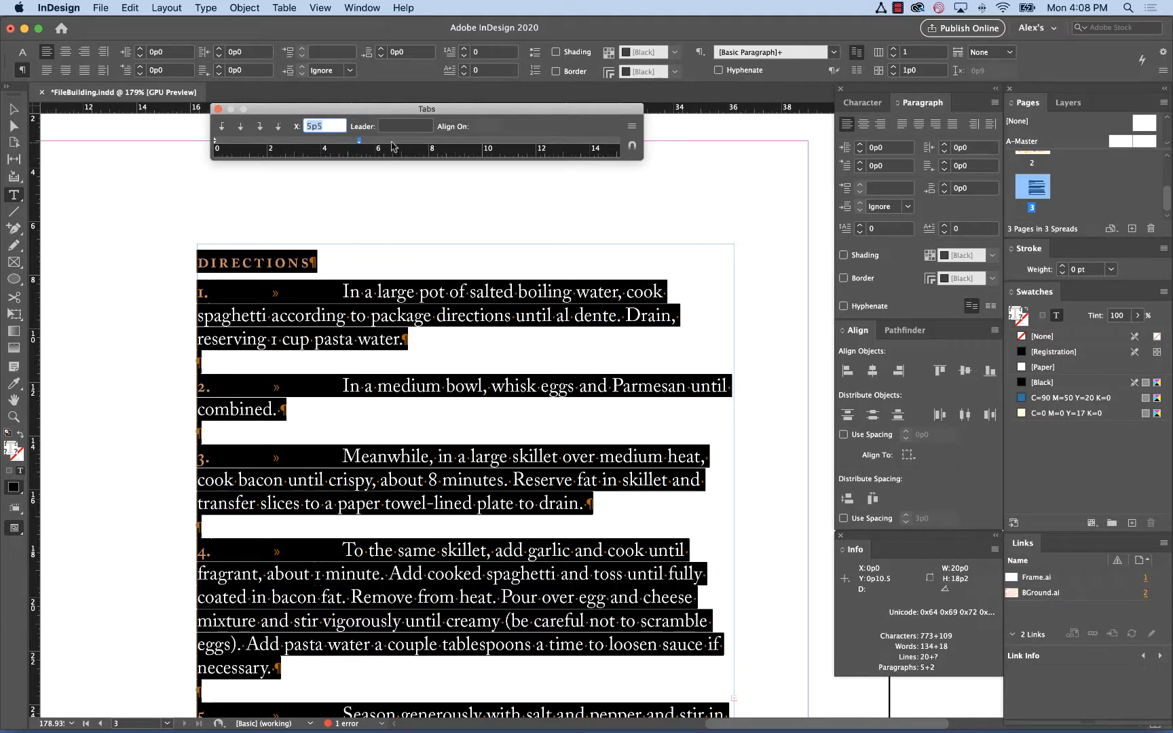
Move the tab stop to 0p9 and close the Tabs panel
drag(360, 143, 249, 144)
key(super+a)
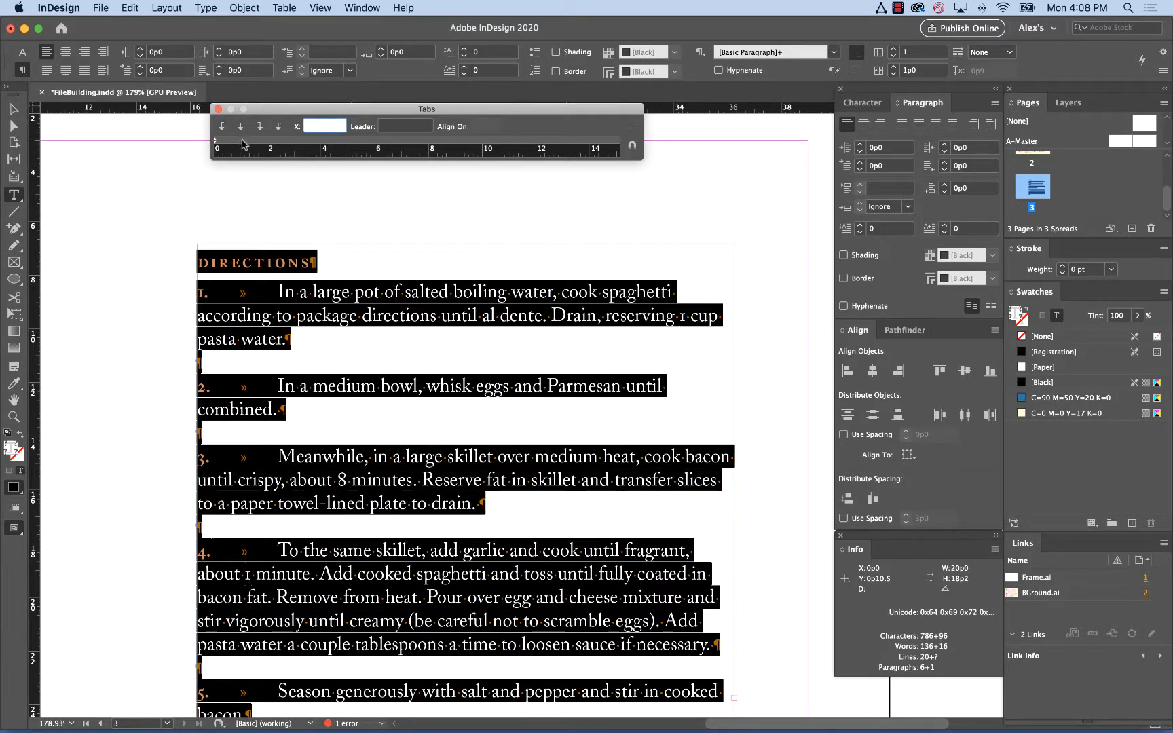
click(243, 143)
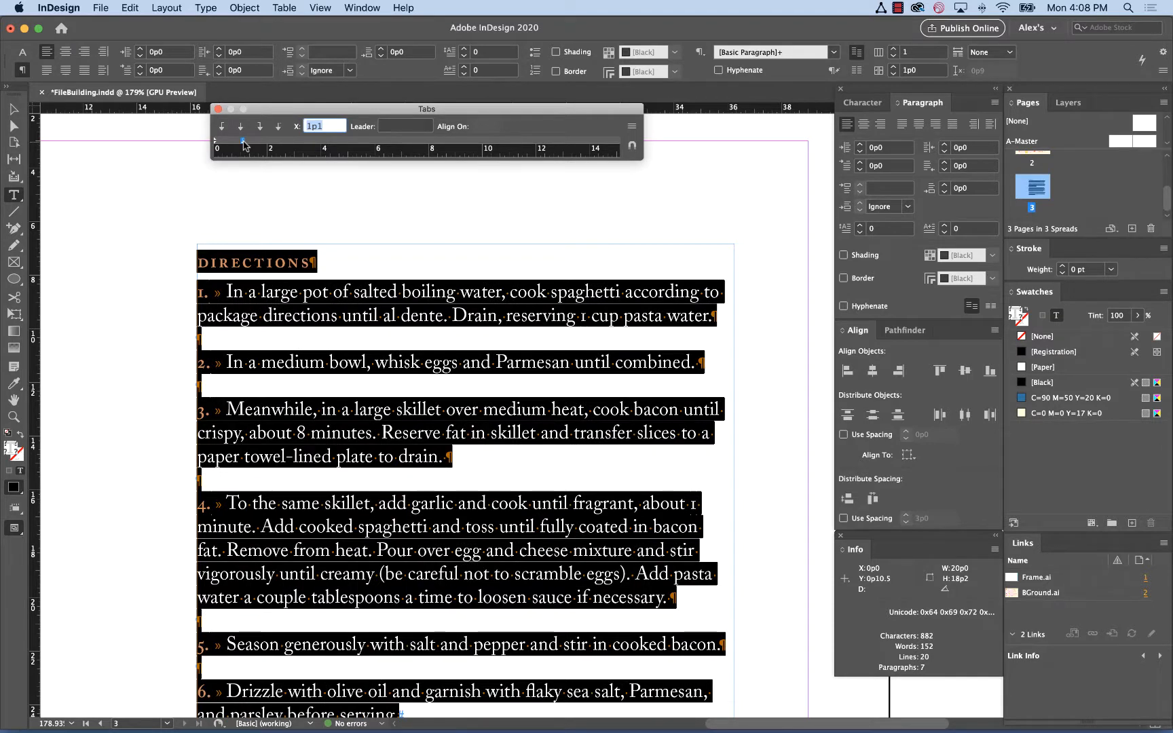
drag(244, 144, 235, 144)
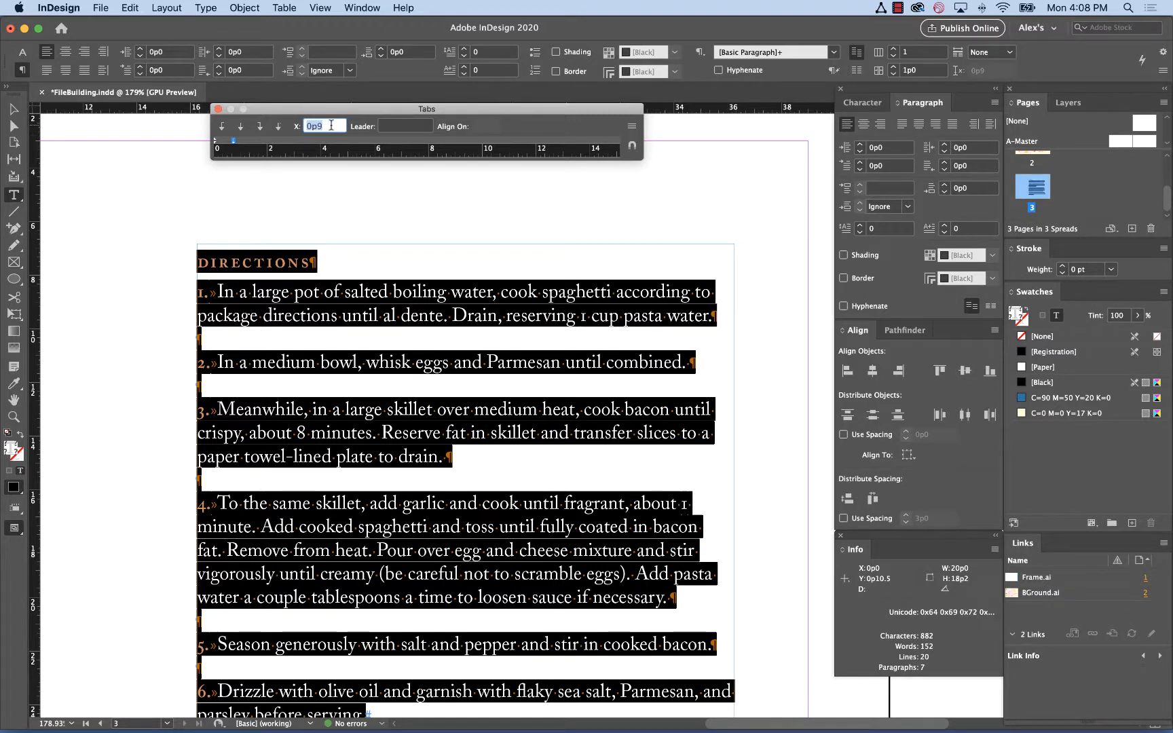
click(217, 110)
Select the directions text frame and raise its left indent step by step to 0p9
click(13, 110)
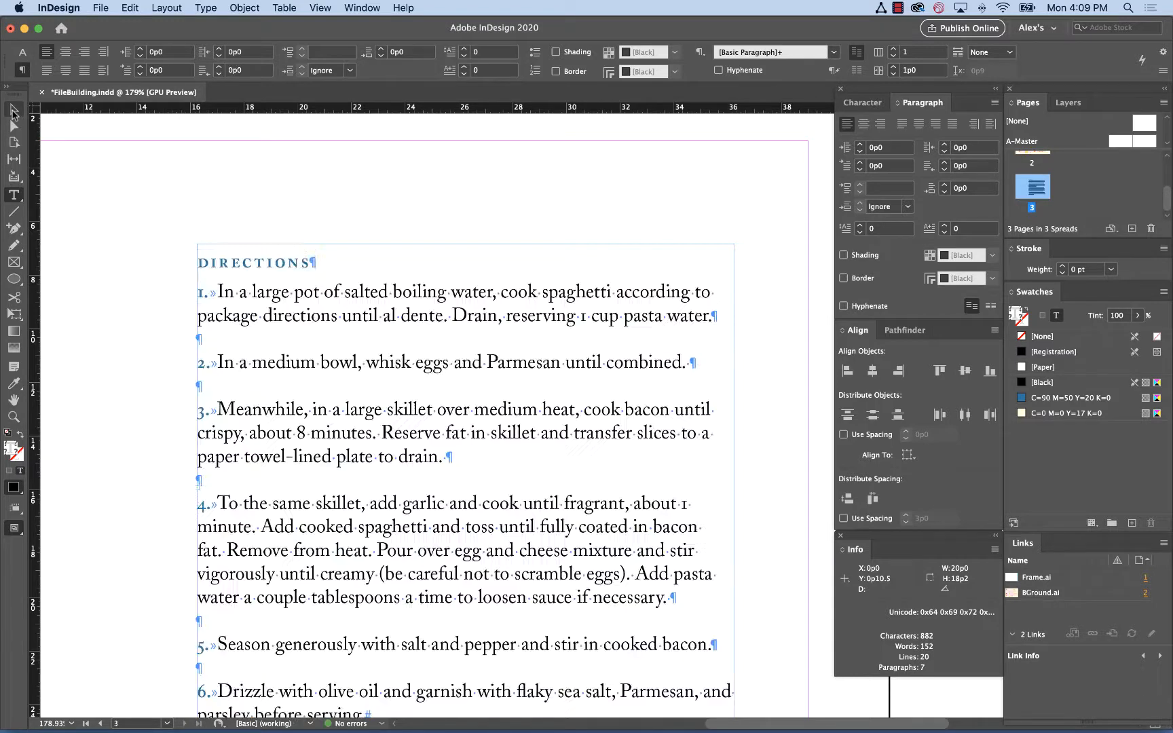
click(150, 196)
click(307, 312)
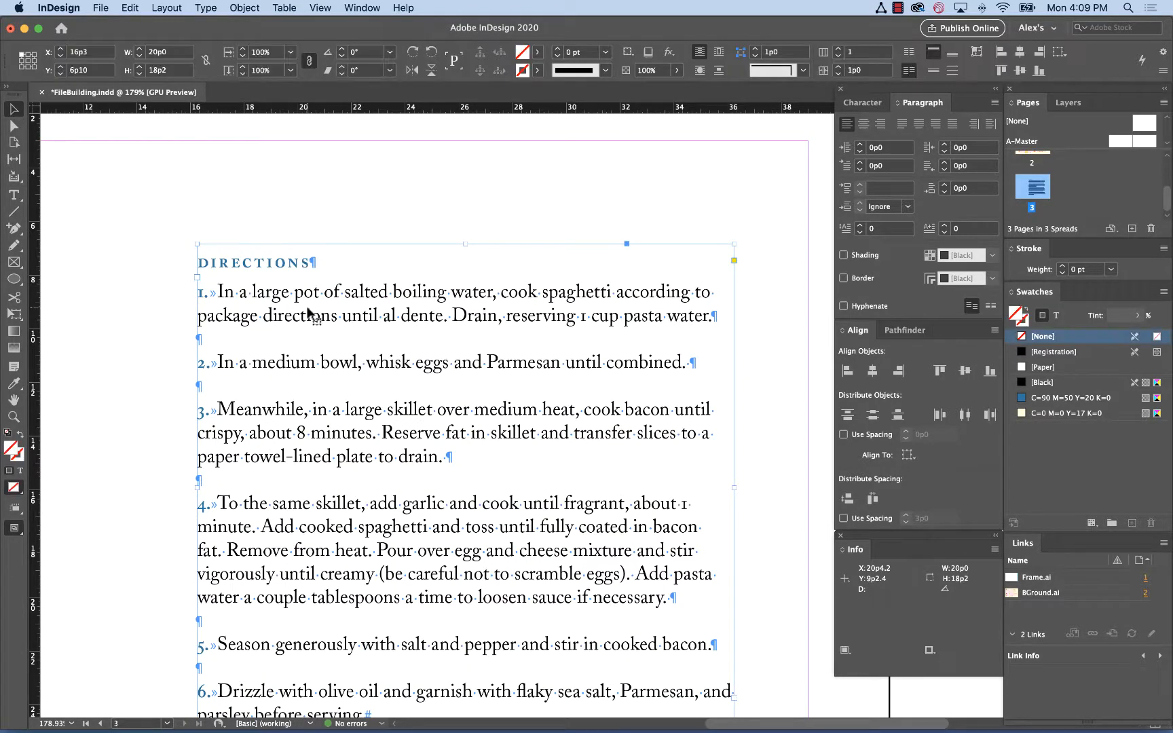
scroll(307, 312, down, 1)
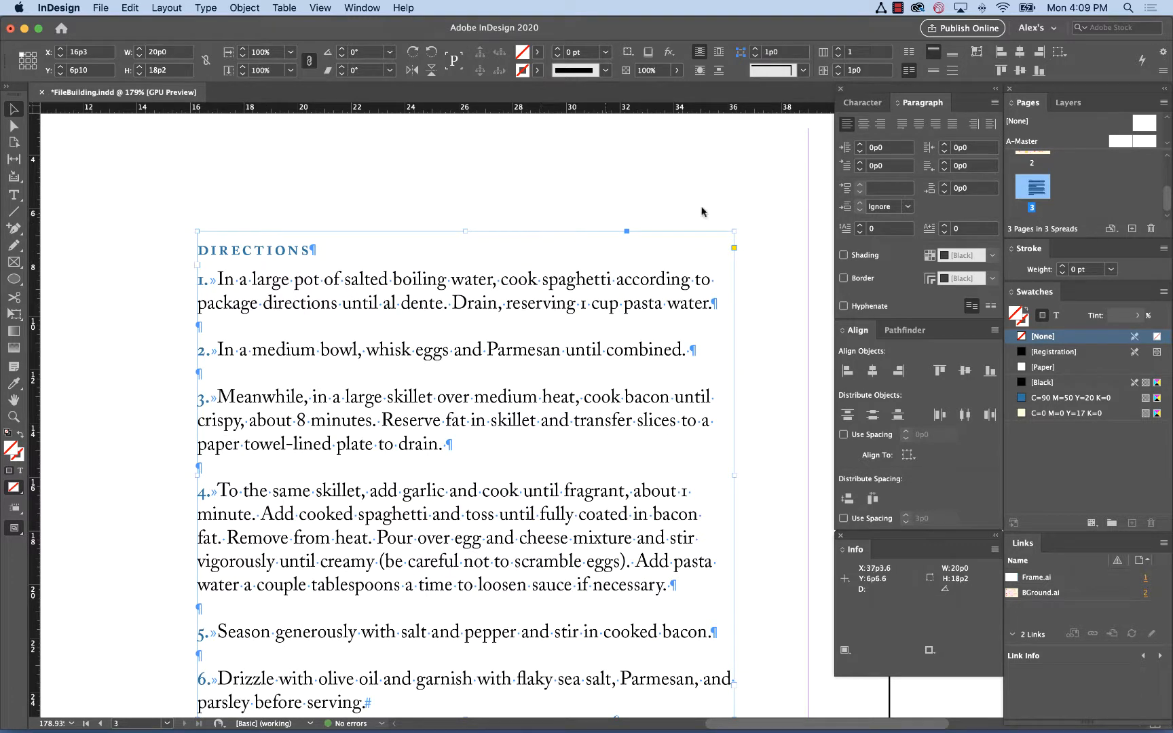
click(885, 148)
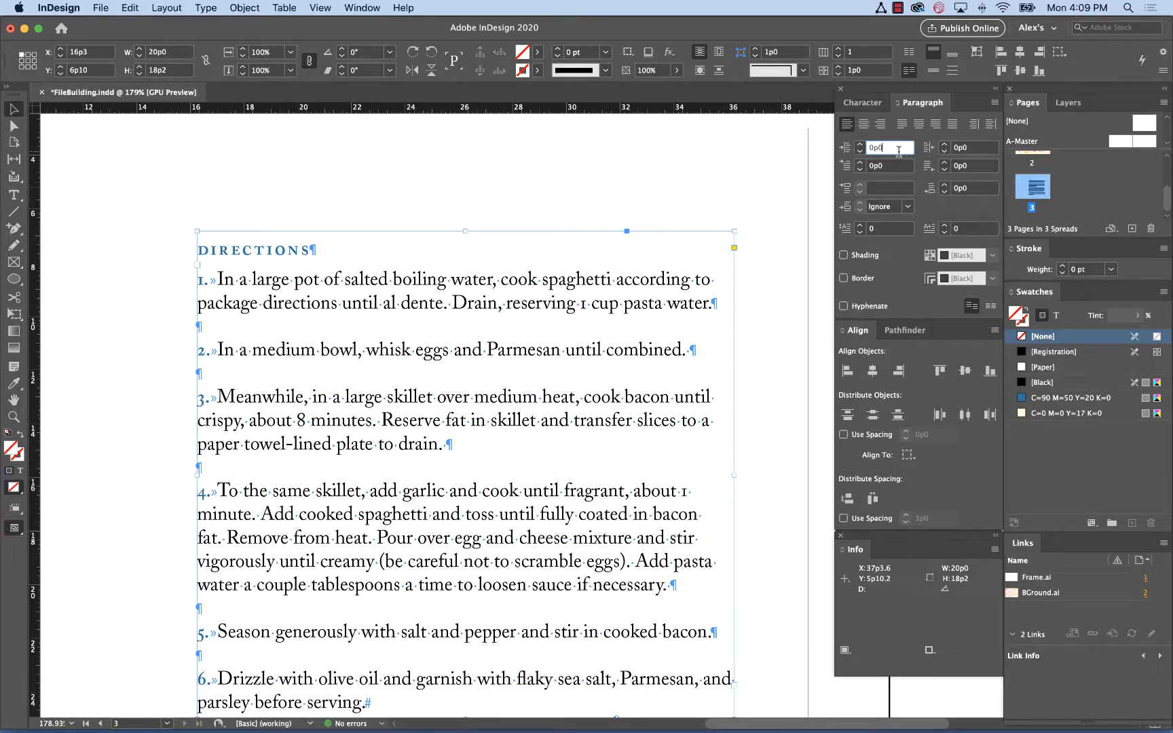
click(859, 145)
click(859, 145)
click(859, 144)
click(860, 144)
click(859, 144)
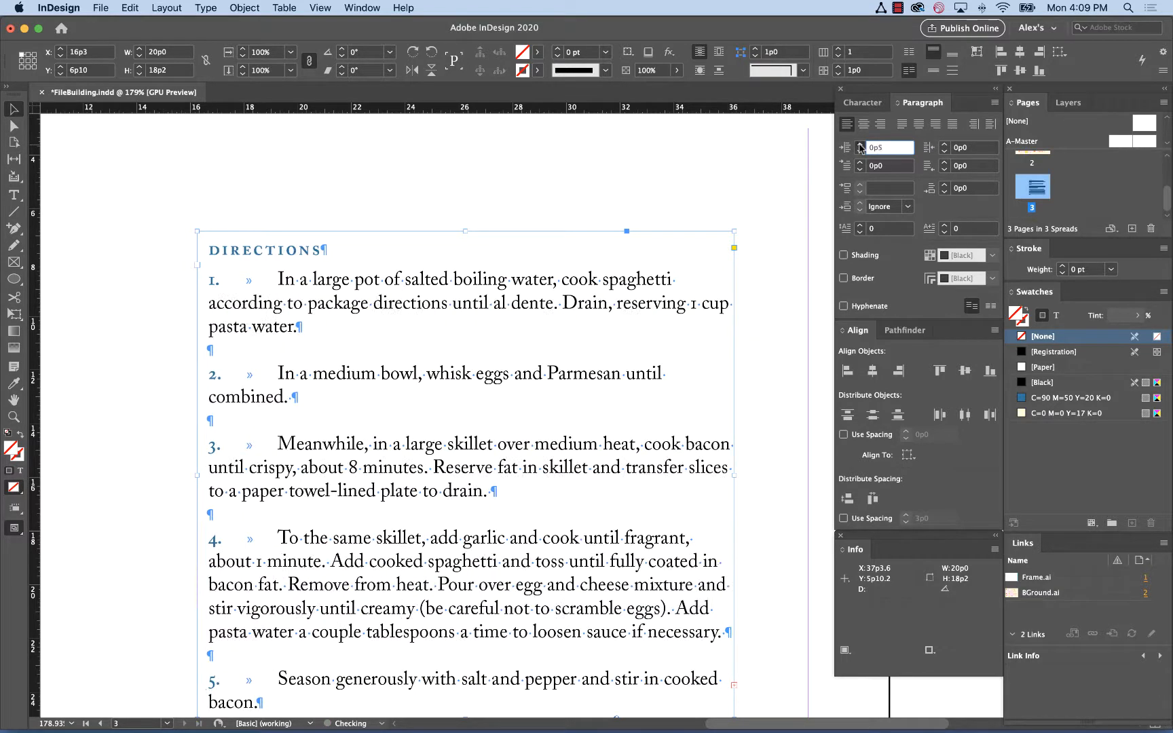
click(859, 145)
click(859, 145)
click(859, 146)
click(859, 145)
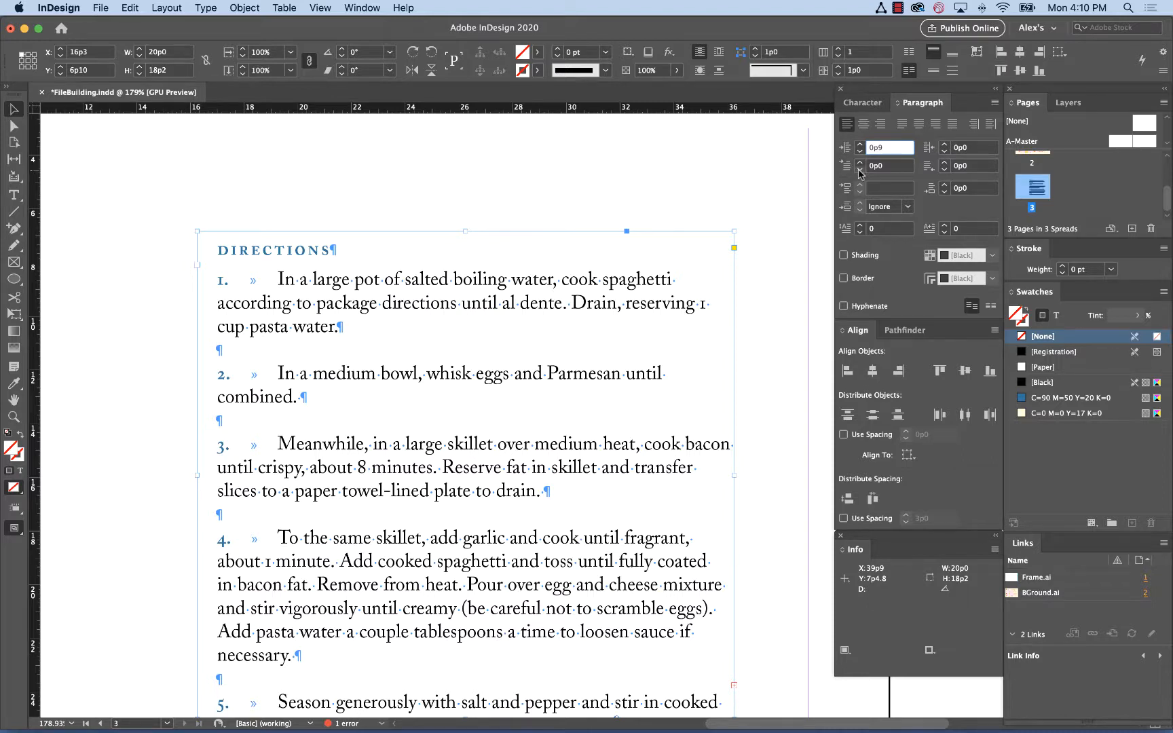
Lower the first-line indent step by step to -0p9 to hang the step numbers
click(859, 171)
click(858, 171)
click(858, 171)
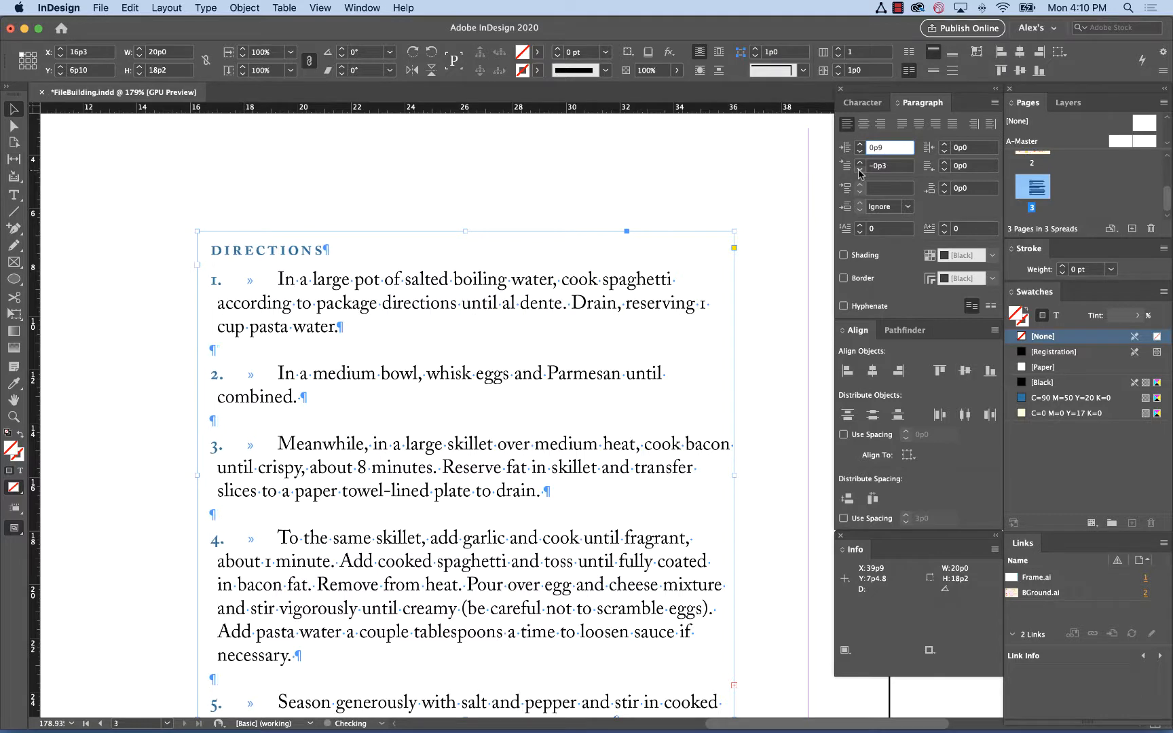
click(859, 171)
click(859, 171)
click(858, 171)
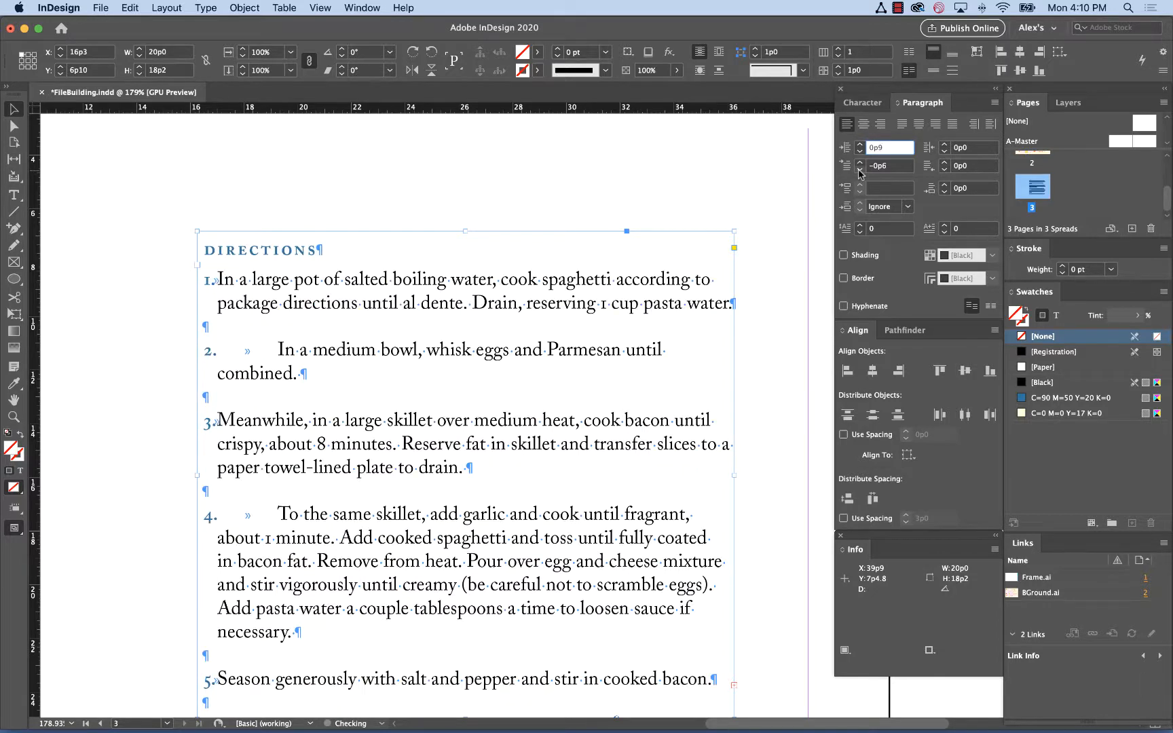
click(859, 171)
click(858, 171)
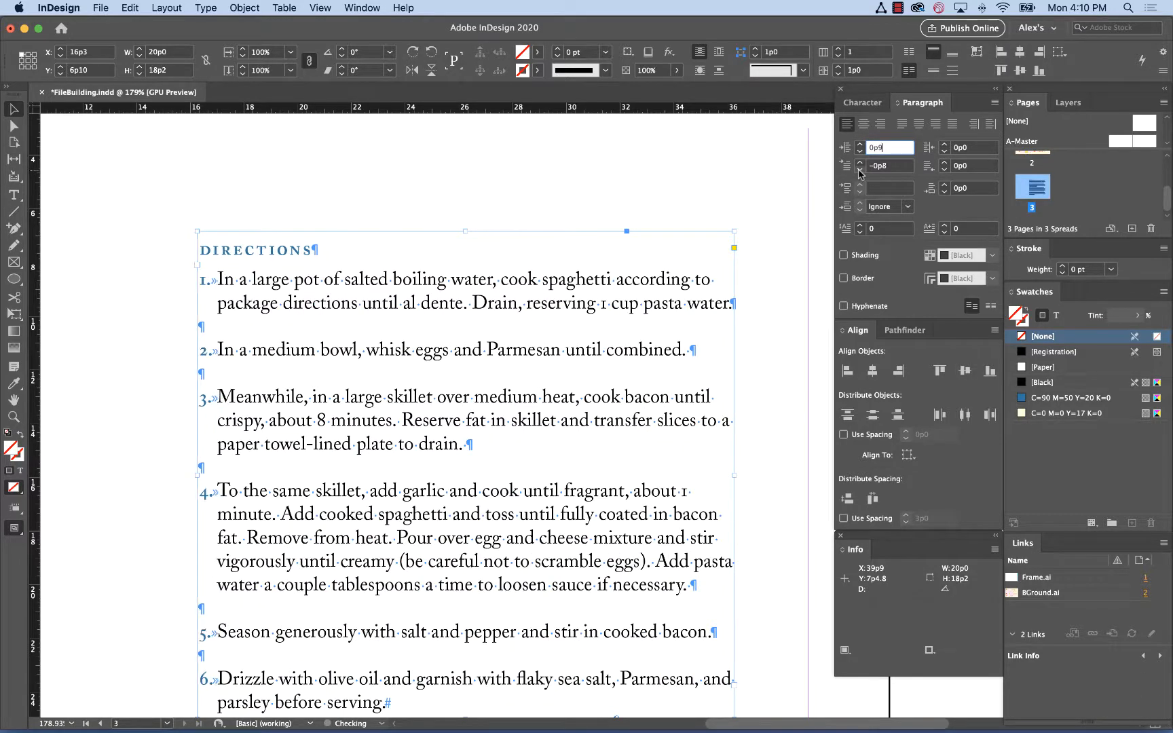
click(859, 171)
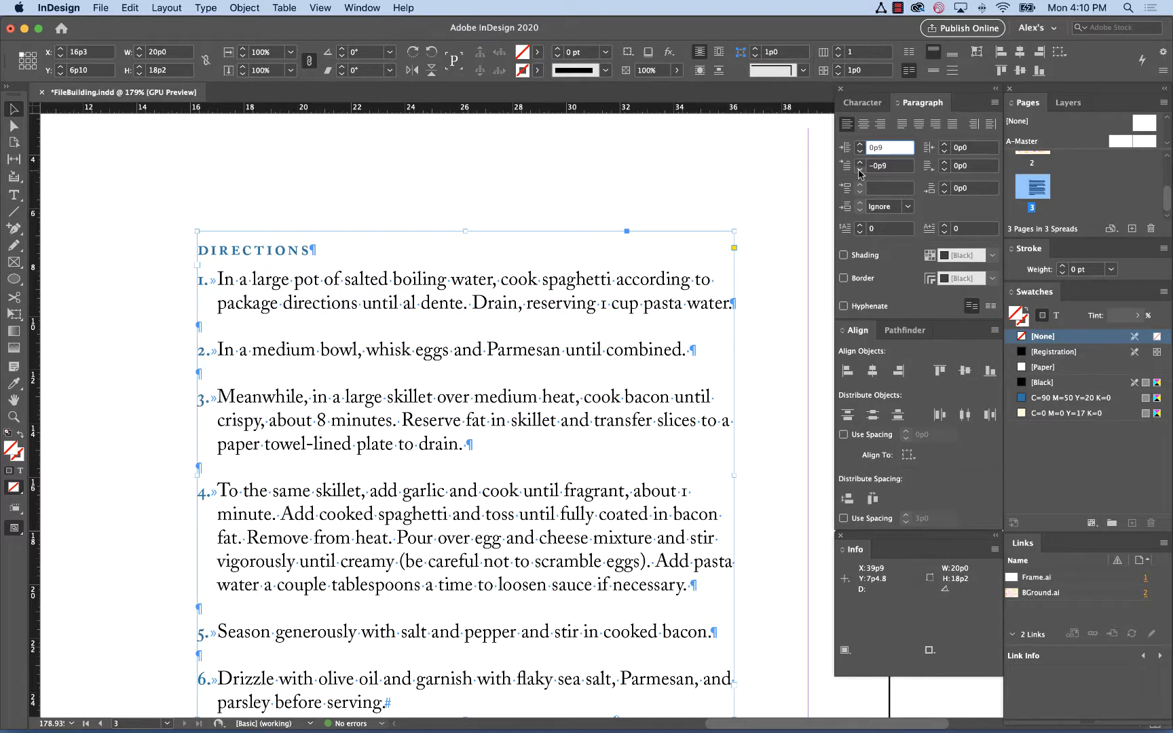
Deselect the frame and switch to Preview mode to review the directions layout
click(266, 213)
key(w)
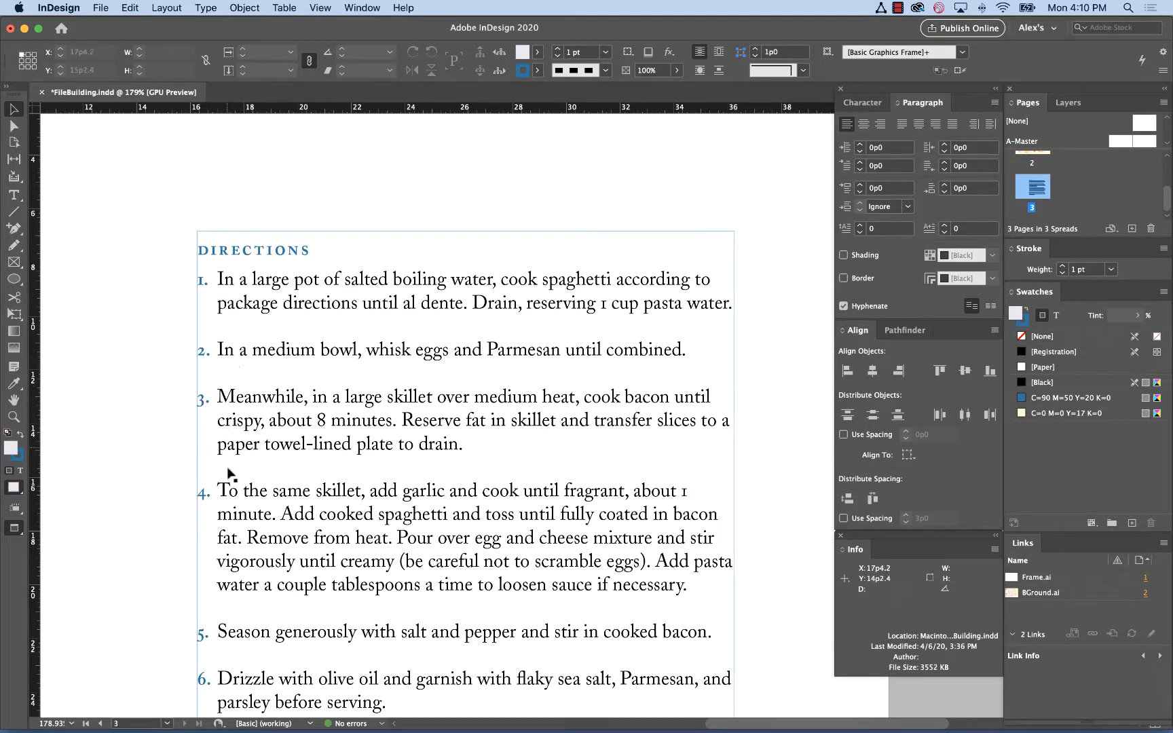
scroll(229, 665, down, 1)
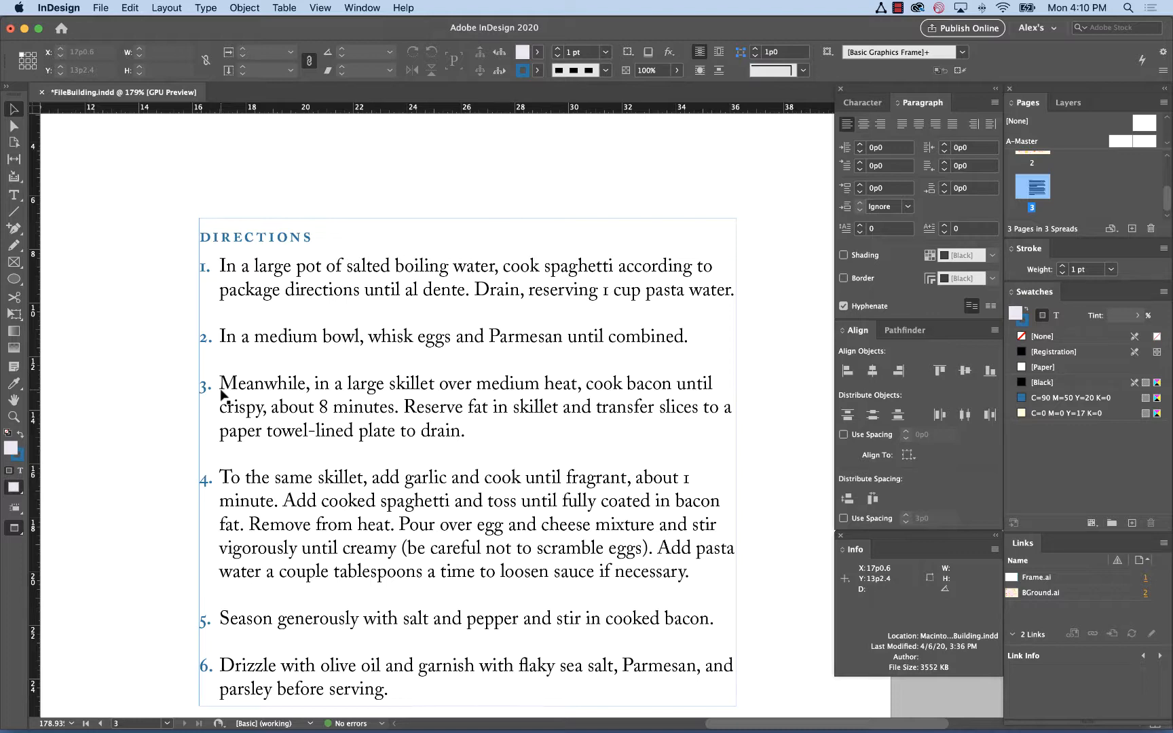
scroll(218, 266, down, 3)
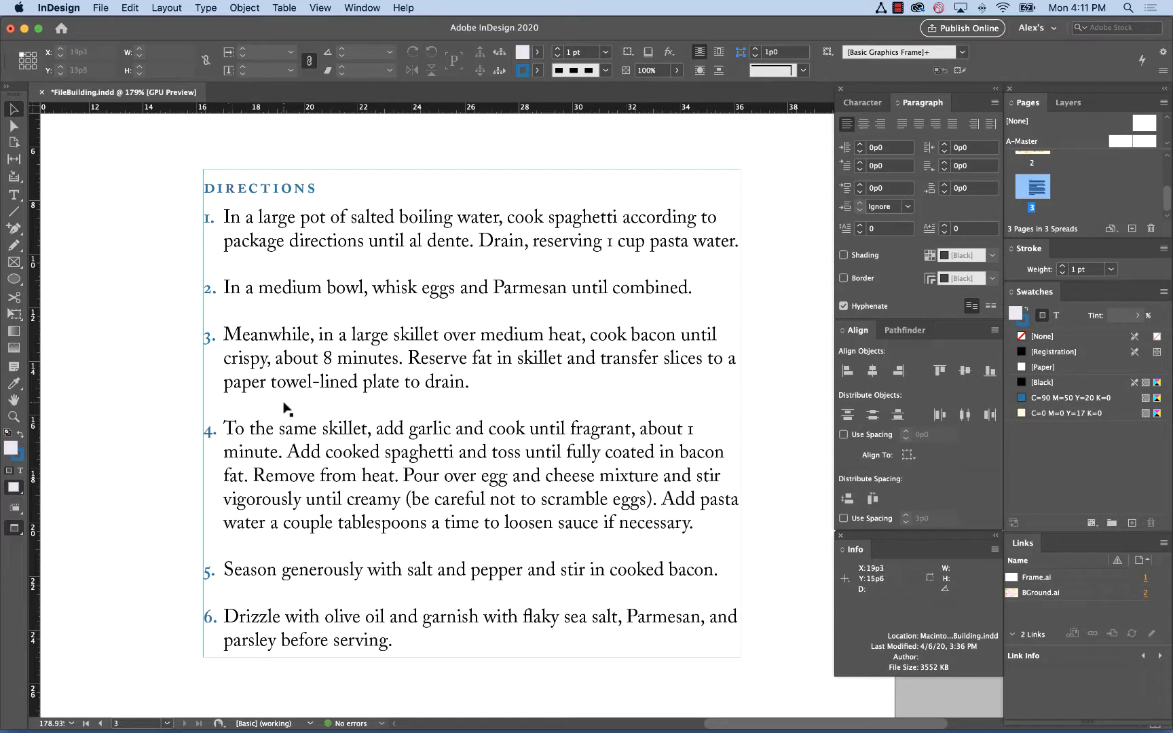
Select the directions frame and reset both the first-line indent and left indent to 0
click(238, 430)
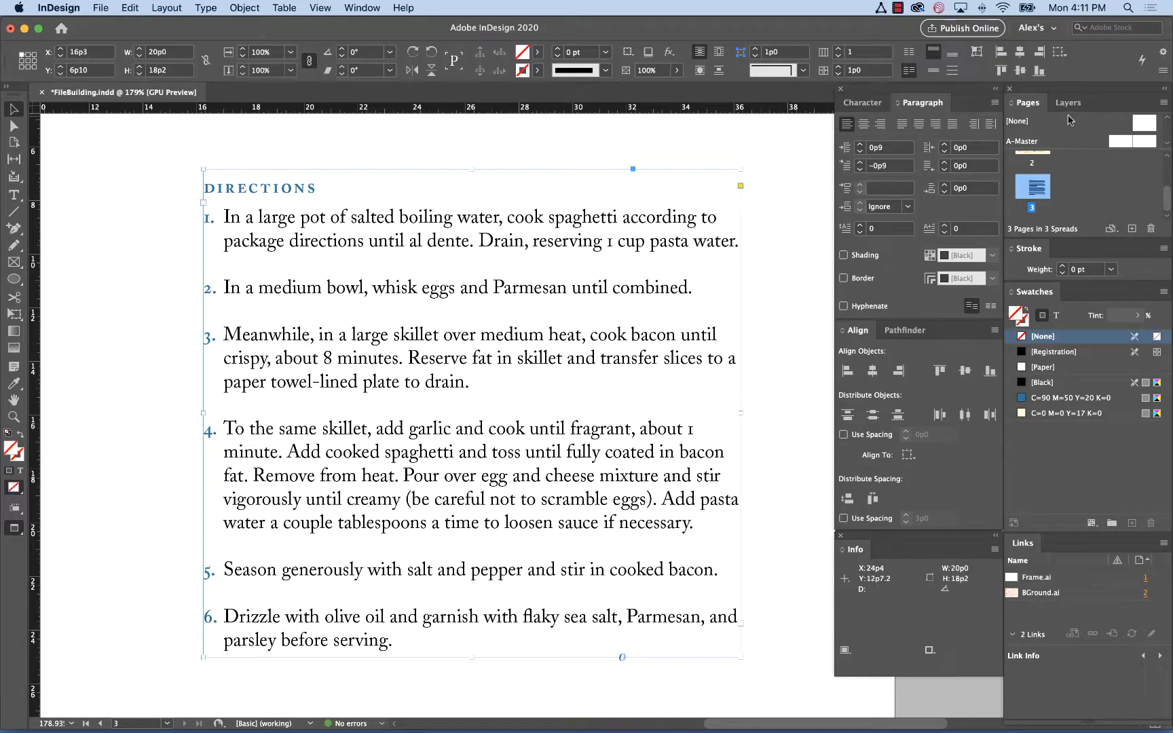
click(890, 166)
text(0)
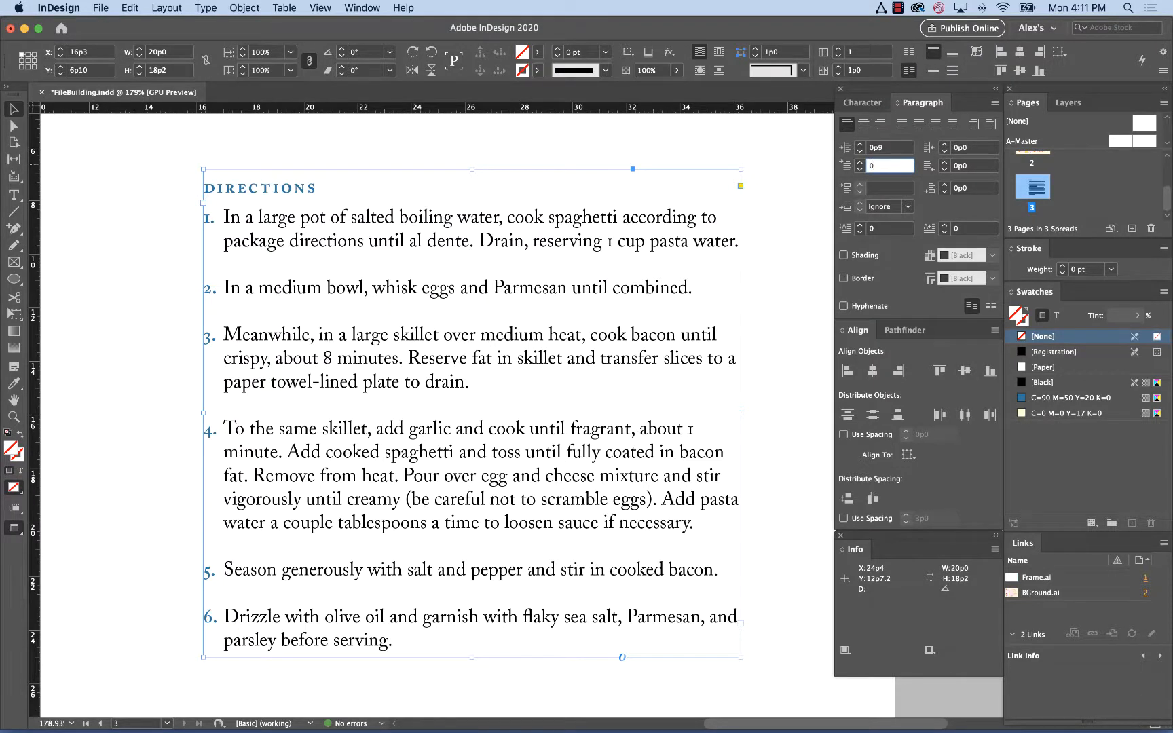
key(Tab)
click(888, 146)
text(0)
key(Return)
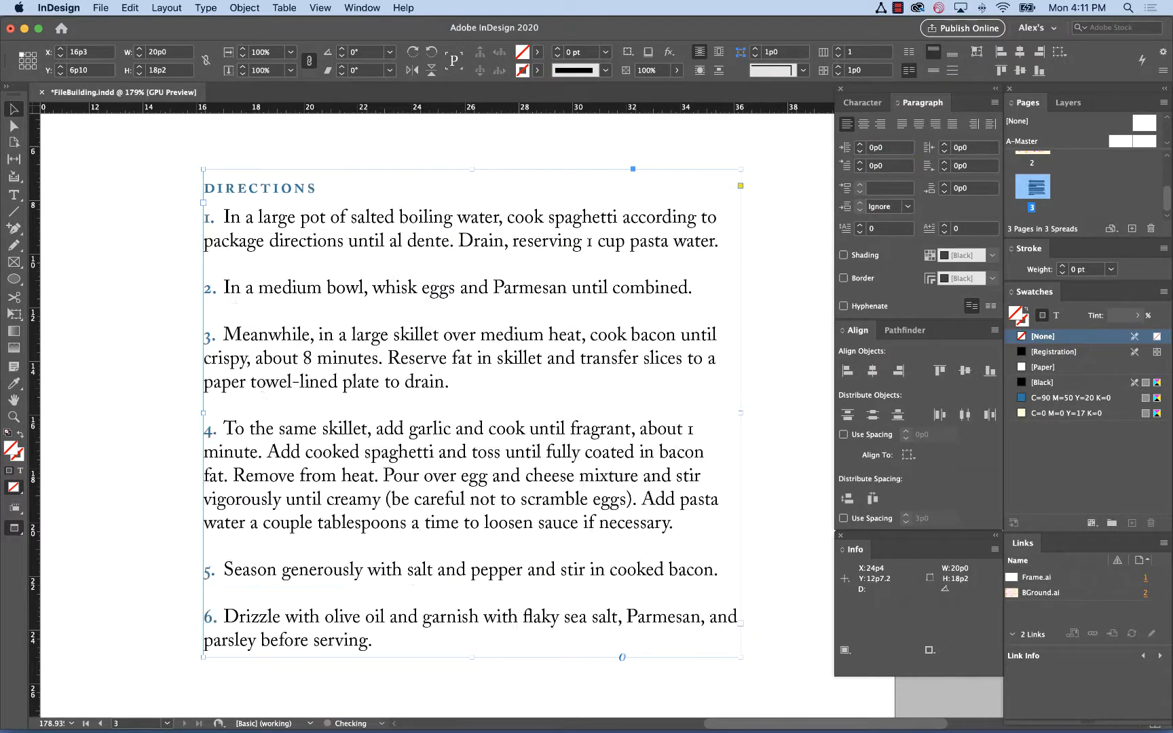
Reselect the directions frame, set the left indent to 0p9 and the first-line indent to -0p9, then deselect
click(144, 287)
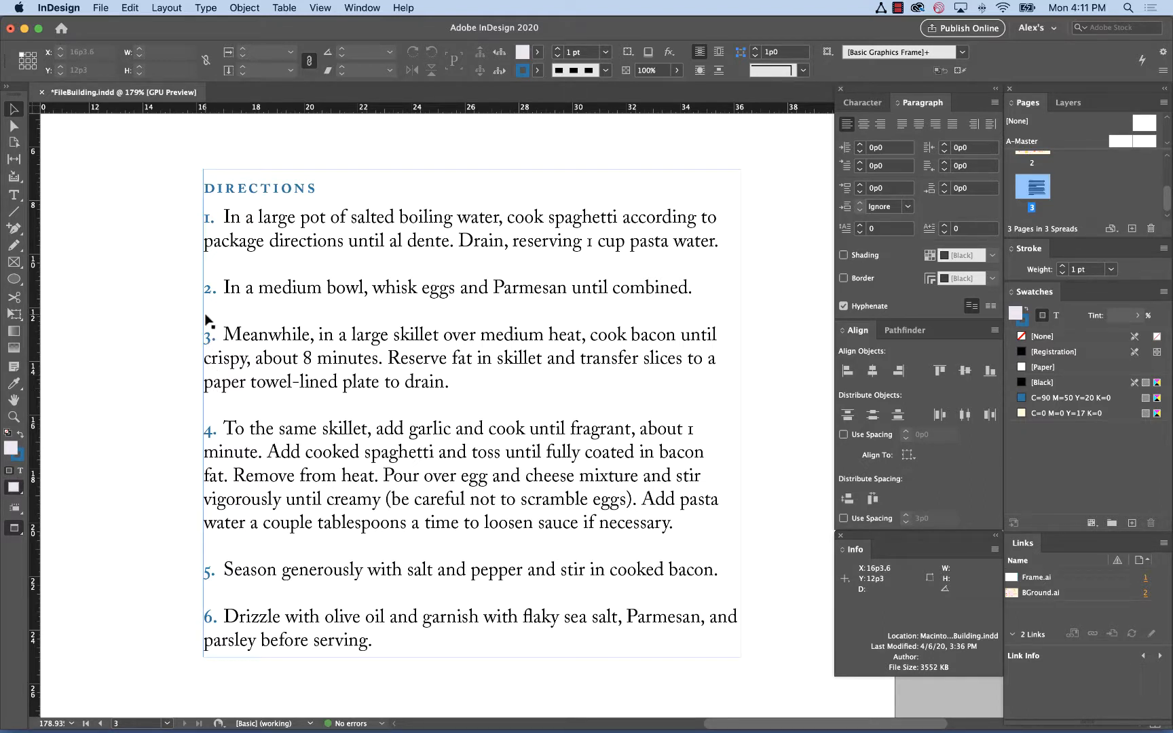
click(261, 314)
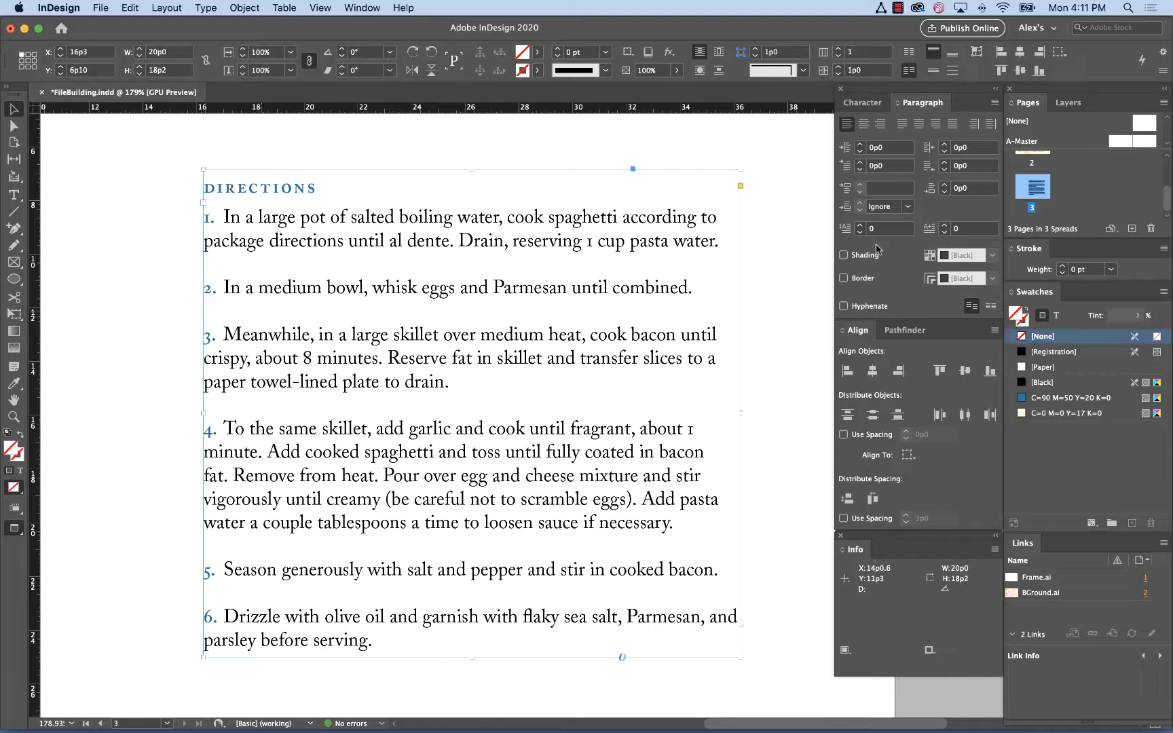
click(892, 150)
key(BackSpace)
text(9)
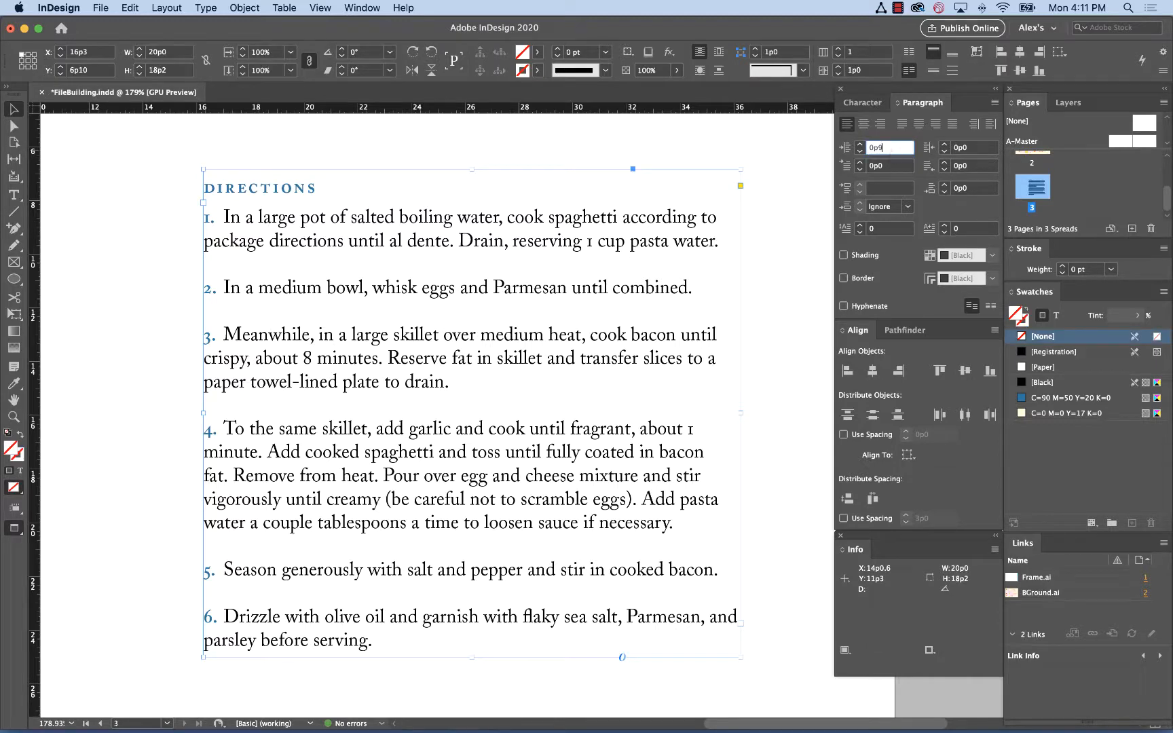
key(Tab)
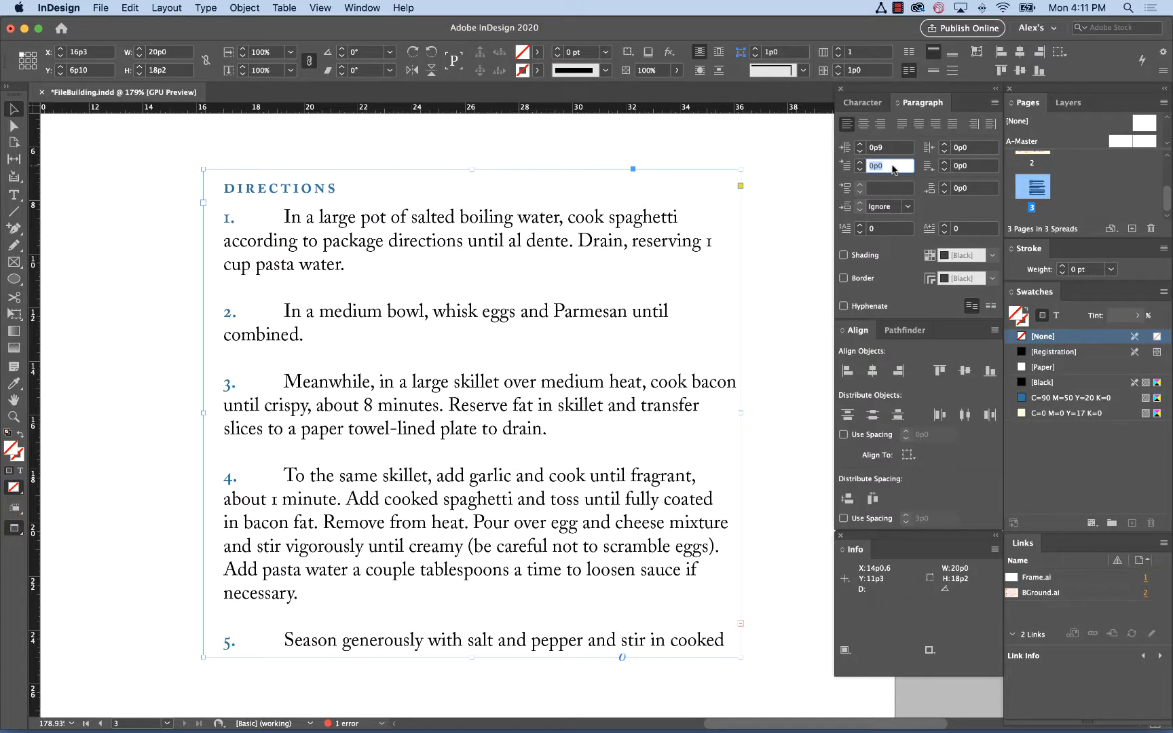
text(-0p9)
key(Return)
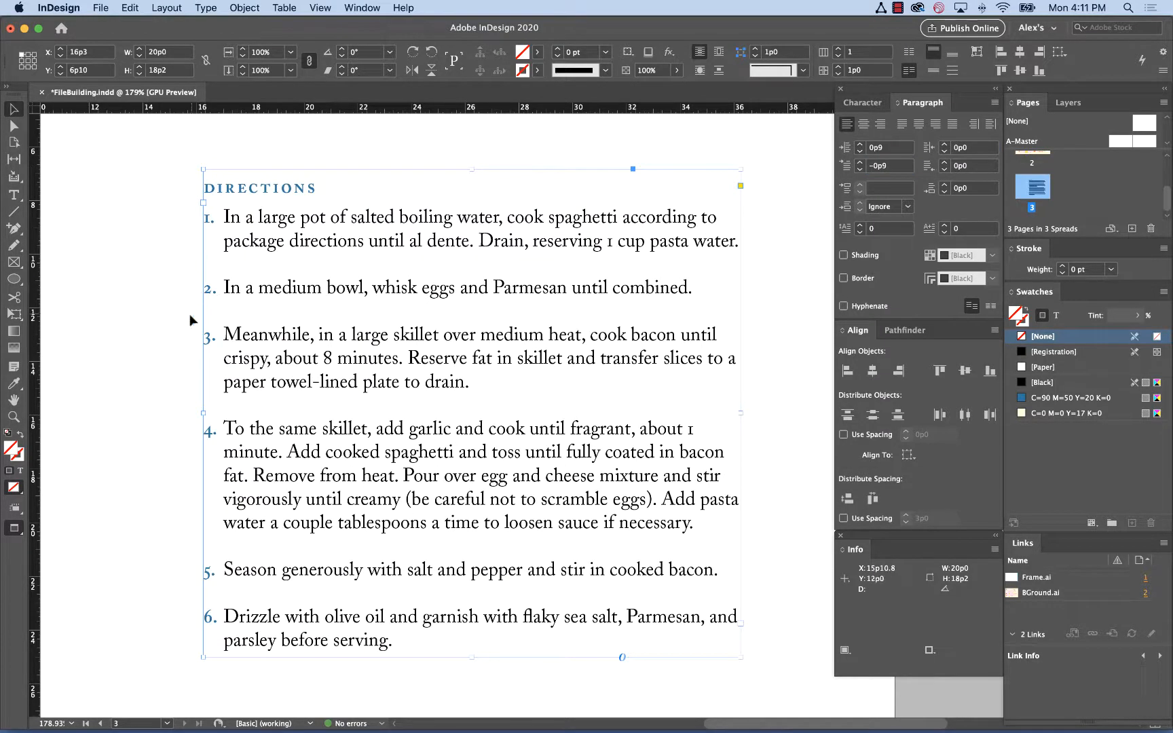
click(165, 334)
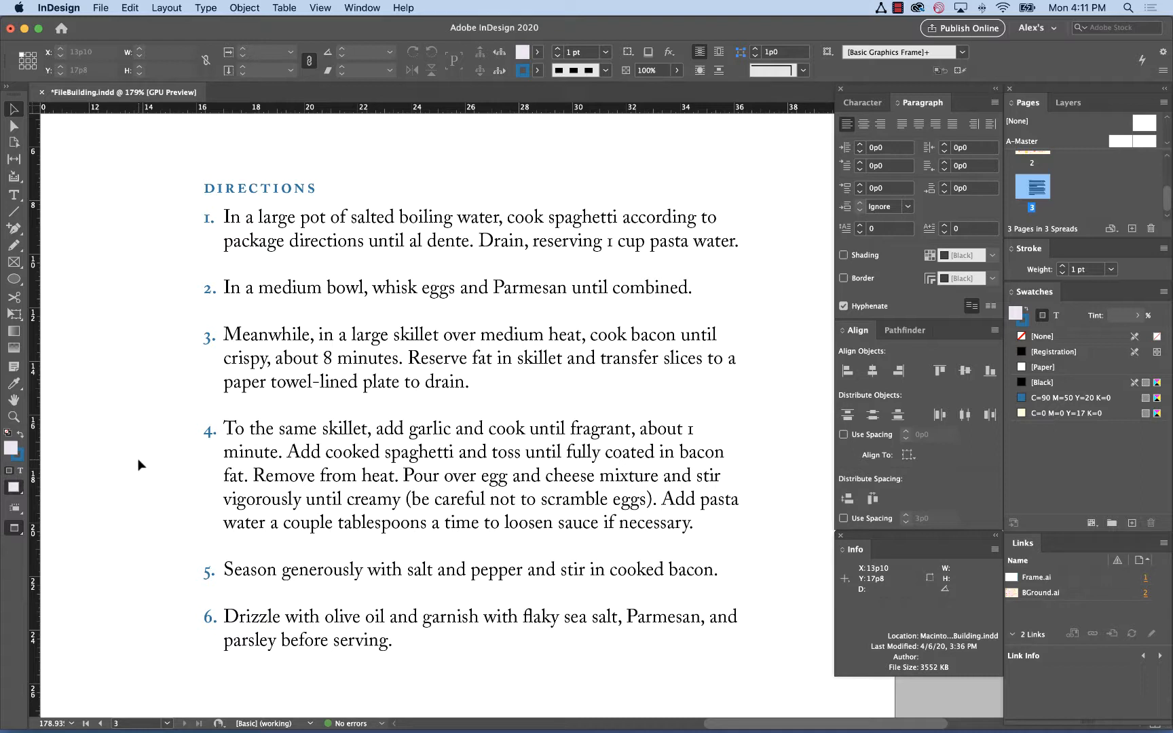
click(897, 8)
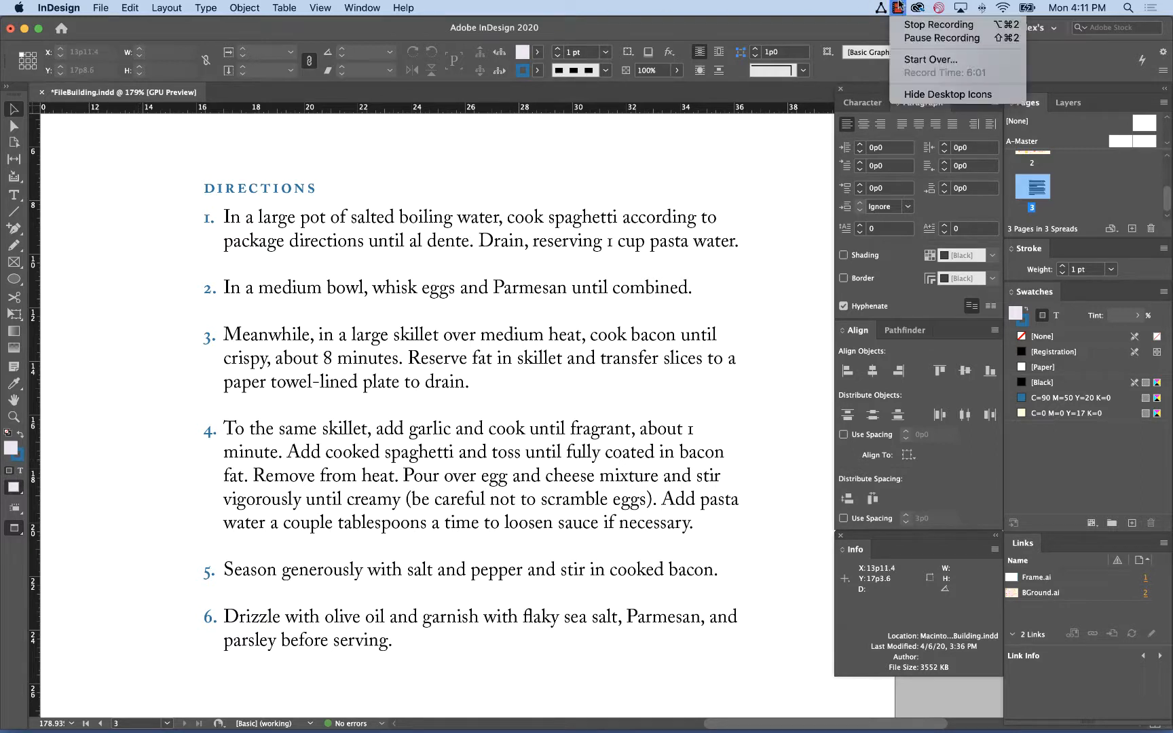